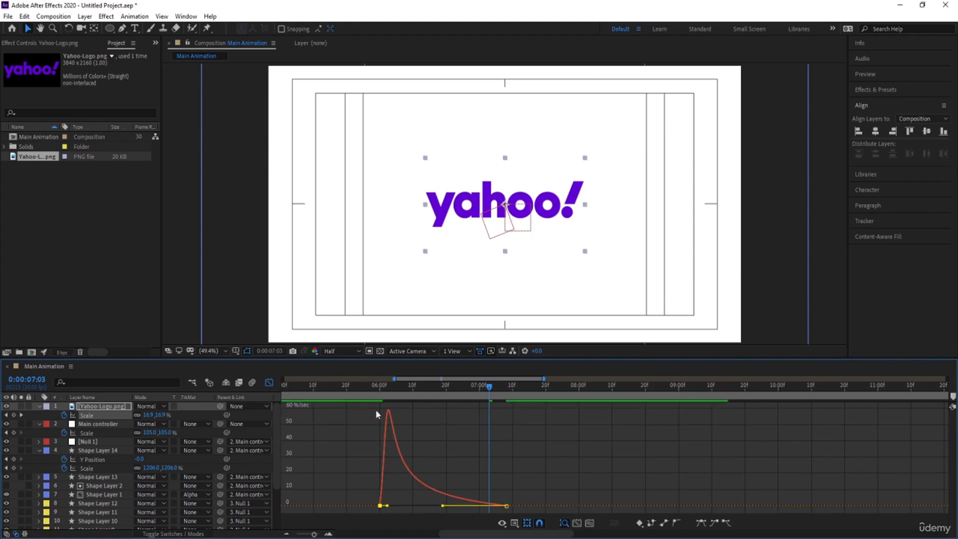
# Step: Preview the Yahoo logo's scale animation and switch the timeline from the Graph Editor back to layer bars
pyautogui.click(343, 390)
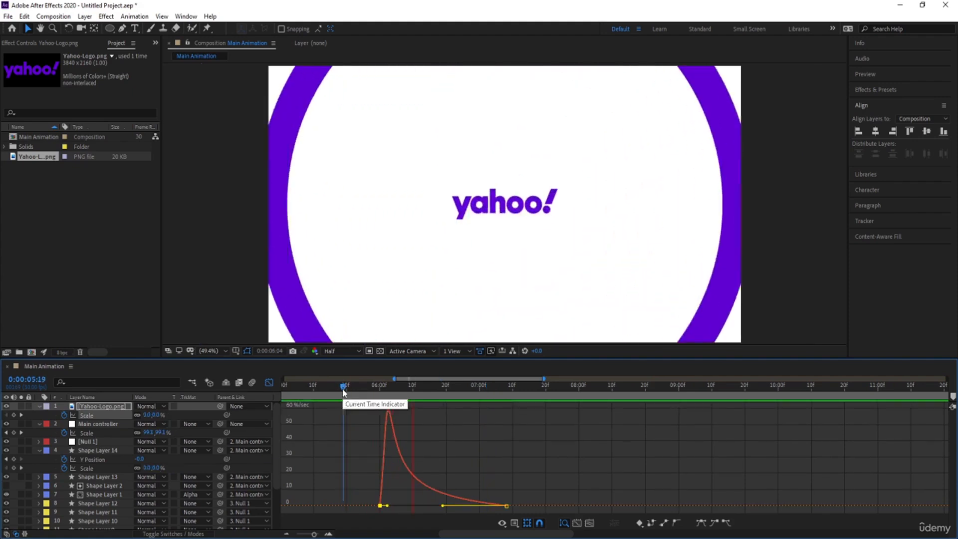
pyautogui.press('space')
pyautogui.click(269, 383)
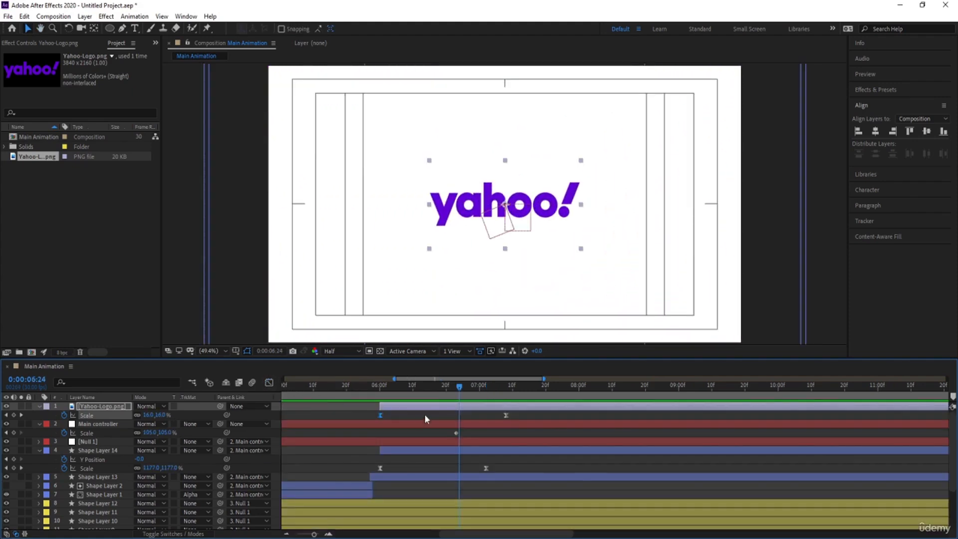
# Step: Try a starting scale of 50% on the Yahoo logo's first keyframe at 0:00:06:00
pyautogui.moveTo(425, 391); pyautogui.dragTo(382, 393)
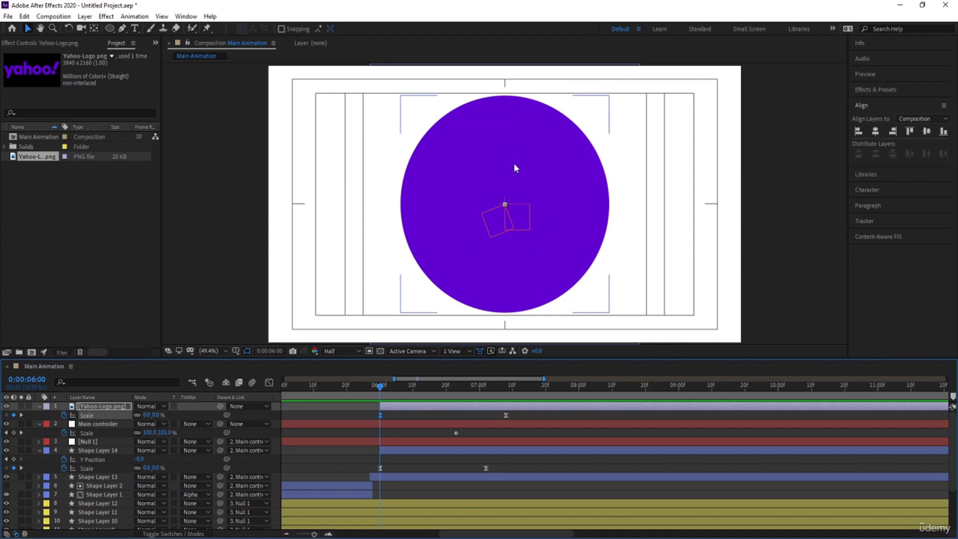
pyautogui.moveTo(417, 380); pyautogui.dragTo(428, 378)
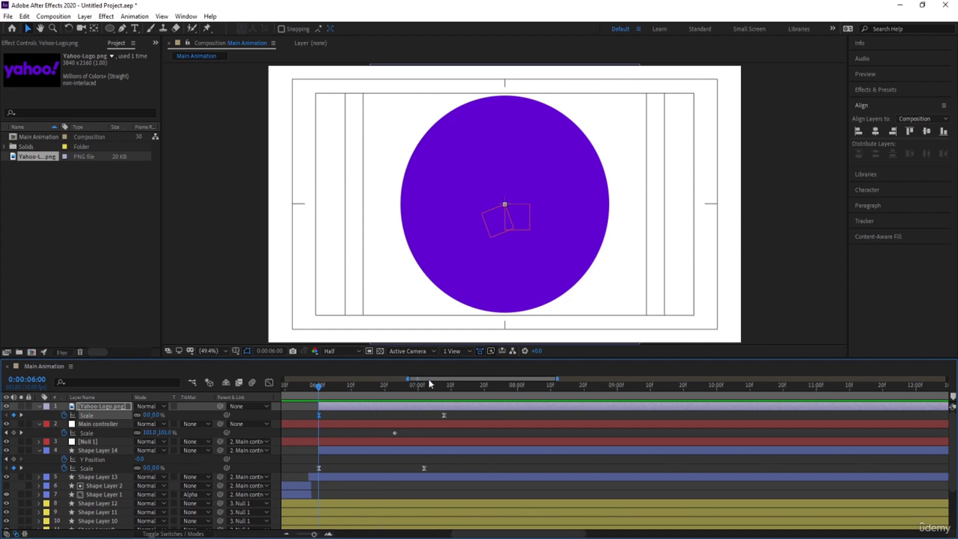
pyautogui.click(403, 386)
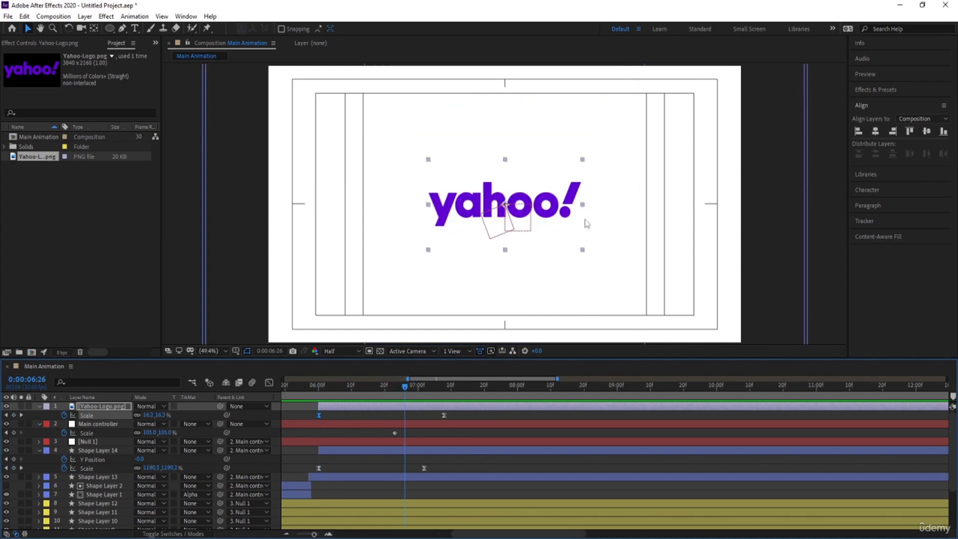
pyautogui.click(319, 394)
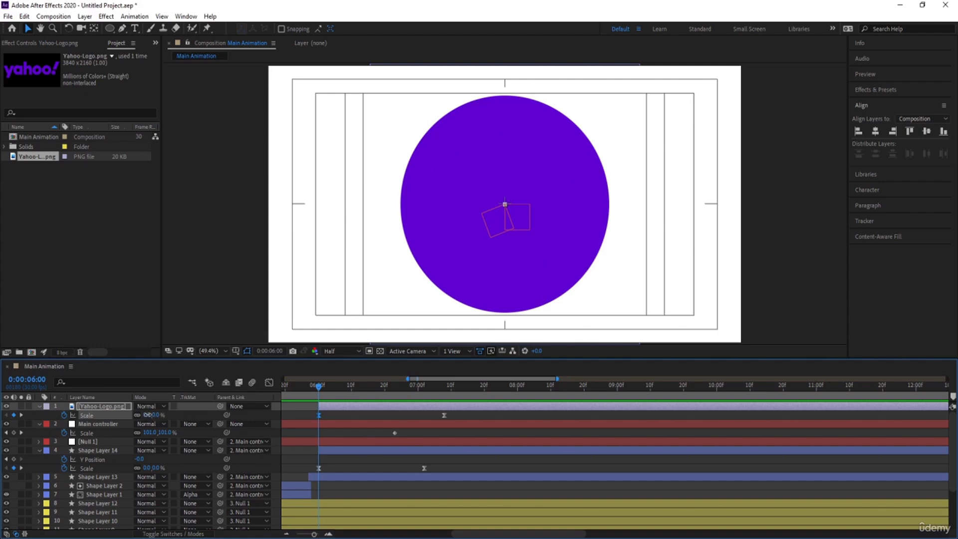
pyautogui.click(150, 415)
pyautogui.write('50')
pyautogui.press('Return')
pyautogui.press('space')
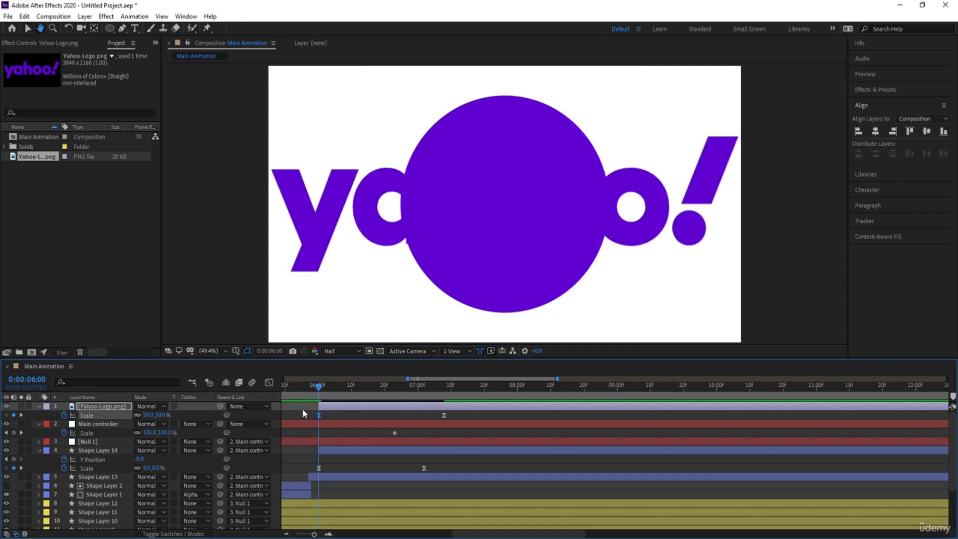
pyautogui.click(355, 397)
pyautogui.press('j')
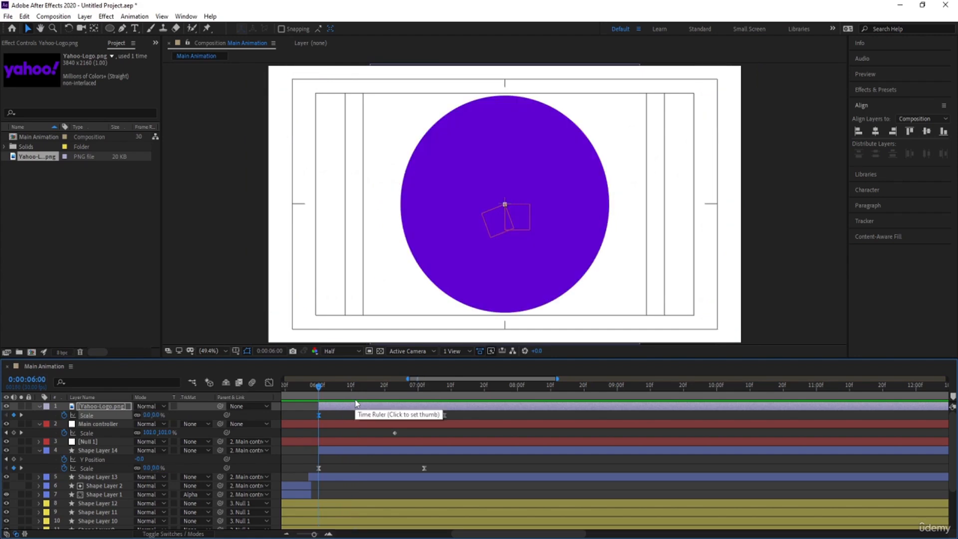
# Step: Set the Yahoo logo's scale to 10% on its first keyframe at 0:00:06:00
pyautogui.press('k')
pyautogui.press('k')
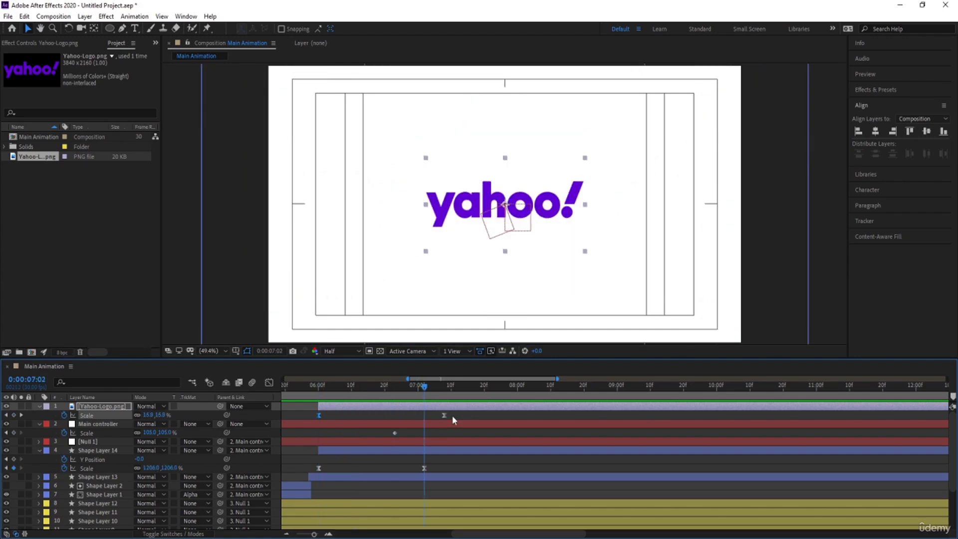
pyautogui.press('k')
pyautogui.press('j')
pyautogui.press('j')
pyautogui.press('j')
pyautogui.press('j')
pyautogui.press('k')
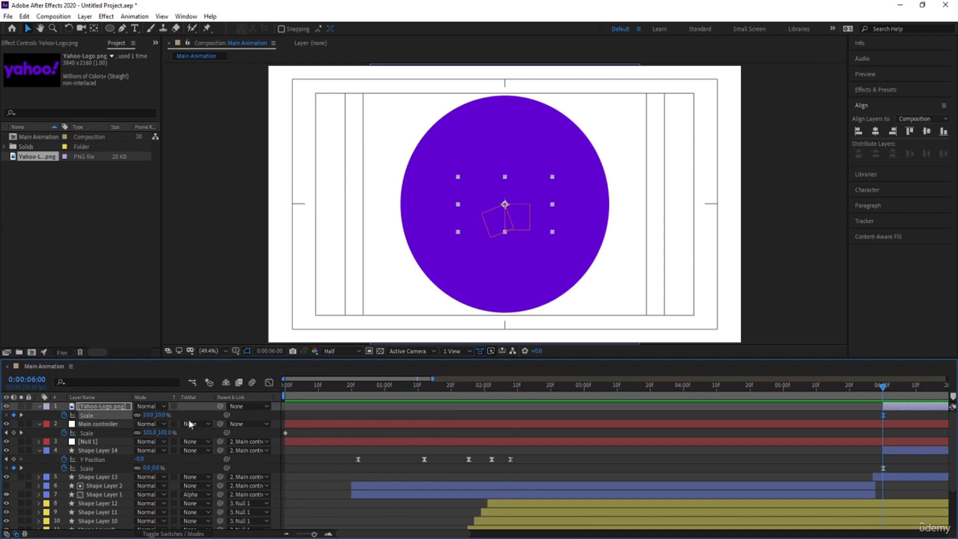
# Step: Play back the logo reveal around 0:00:06:00 to check the new starting scale
pyautogui.press('space')
pyautogui.press('space')
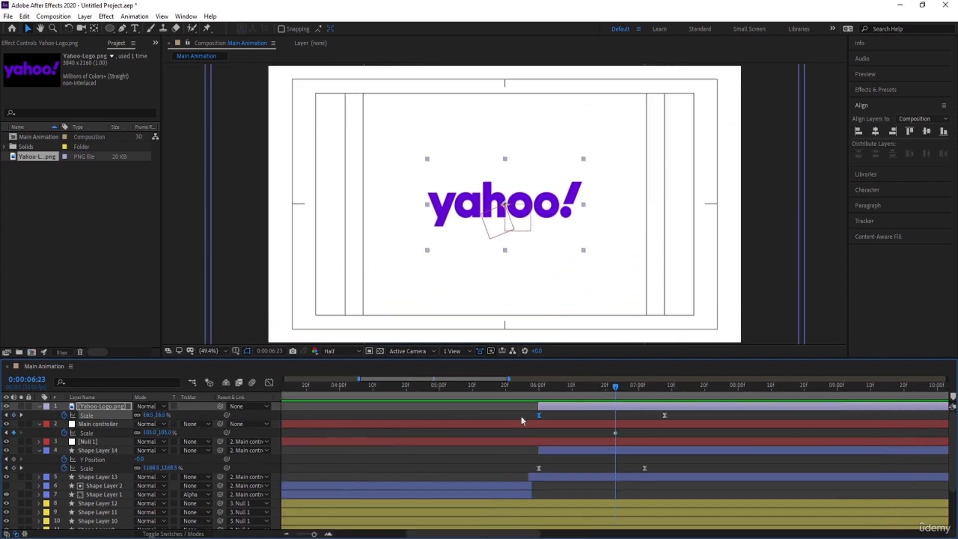
pyautogui.moveTo(579, 388); pyautogui.dragTo(430, 395)
pyautogui.press('space')
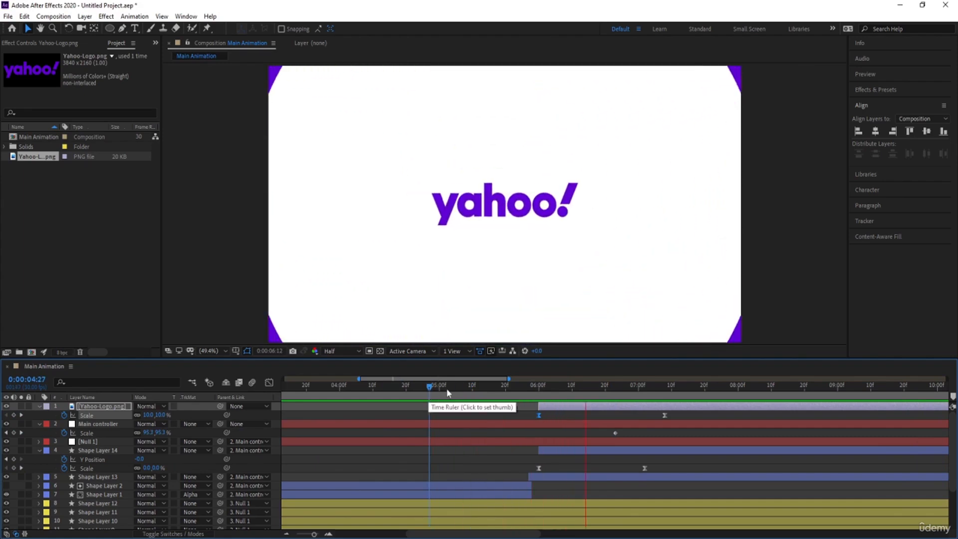
pyautogui.press('space')
# Step: Preview the composition from its beginning and collapse the keyframed properties of all layers
pyautogui.scroll(-4, 486, 403)
pyautogui.moveTo(394, 390); pyautogui.dragTo(229, 405)
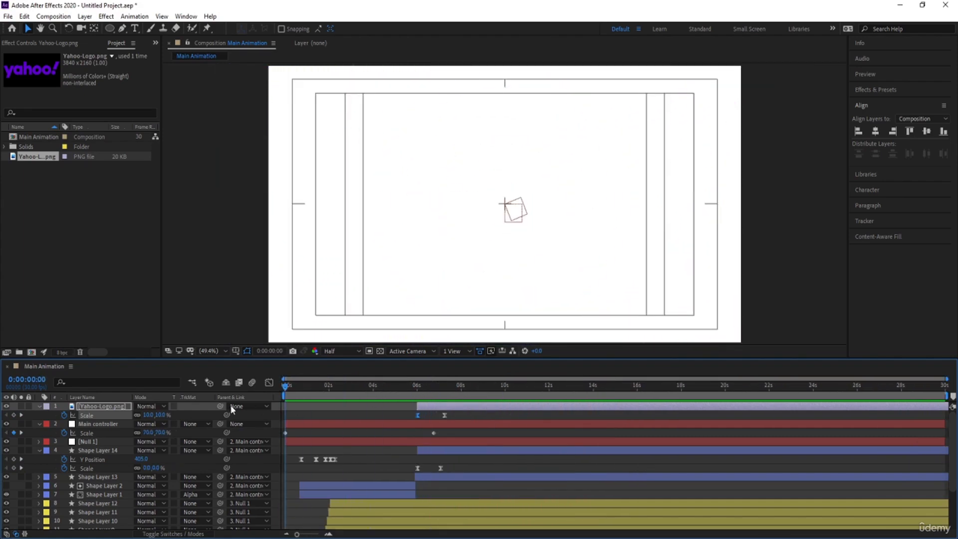
pyautogui.press('space')
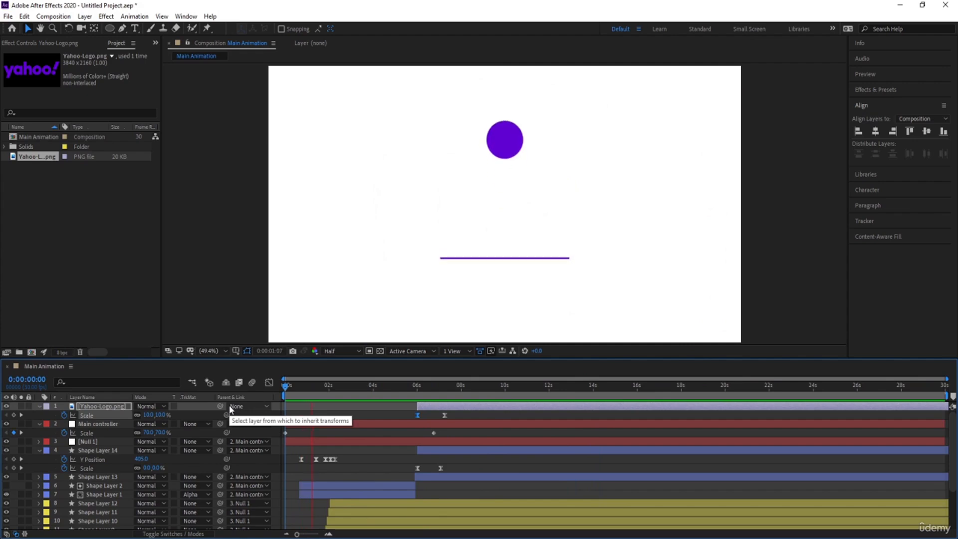
pyautogui.press('space')
pyautogui.click(301, 410)
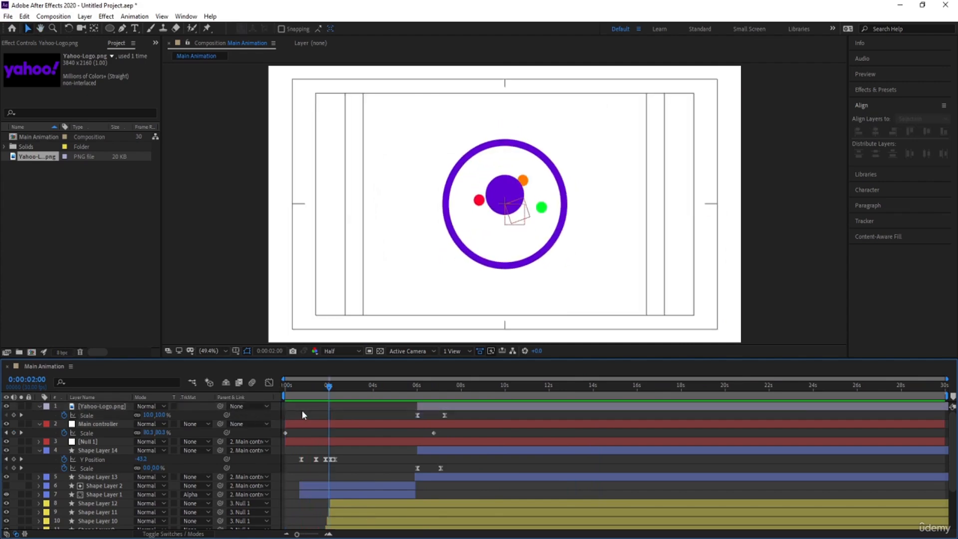
pyautogui.press('u')
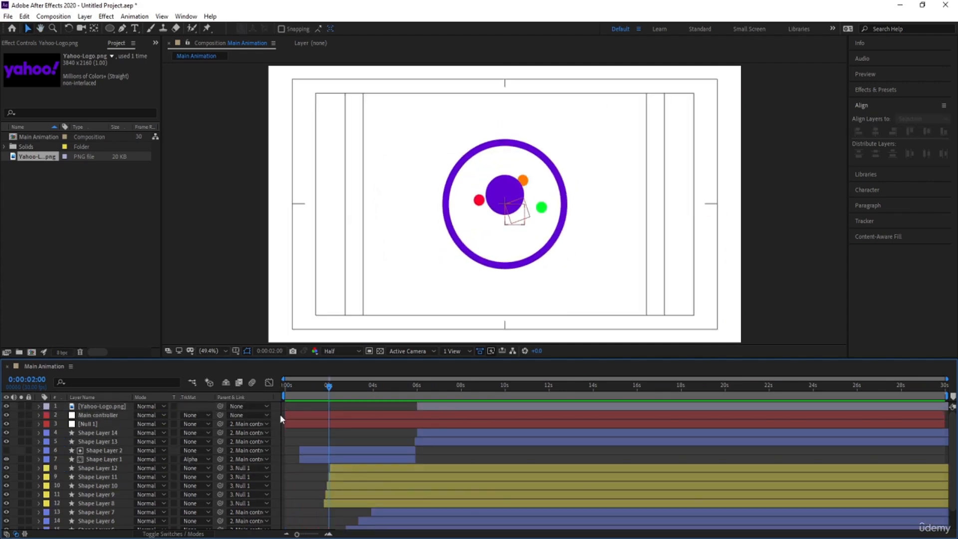
# Step: Create a light grey solid with colour EBEBEB and send it to the bottom of the layer stack
pyautogui.hotkey('ctrl', 'y')
pyautogui.click(211, 327)
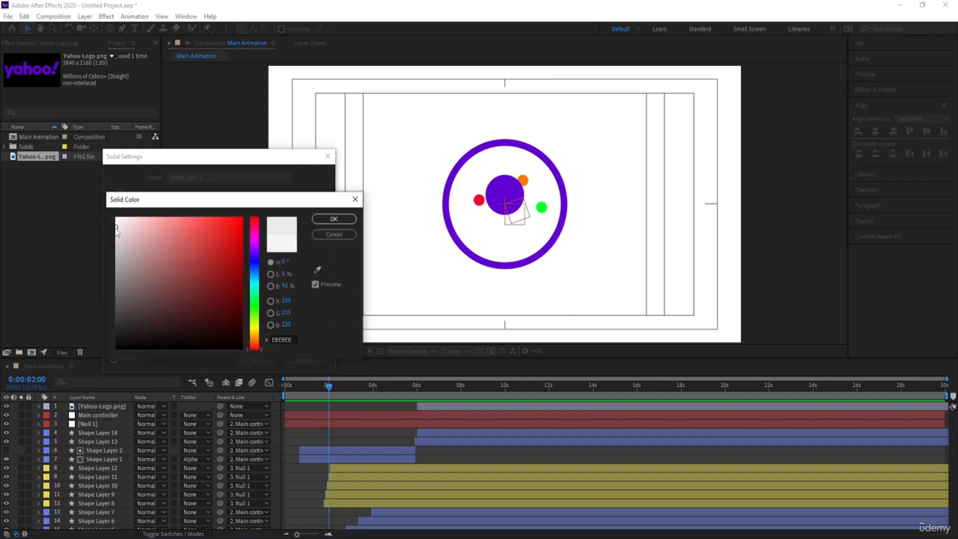
pyautogui.press('Return')
pyautogui.press('Return')
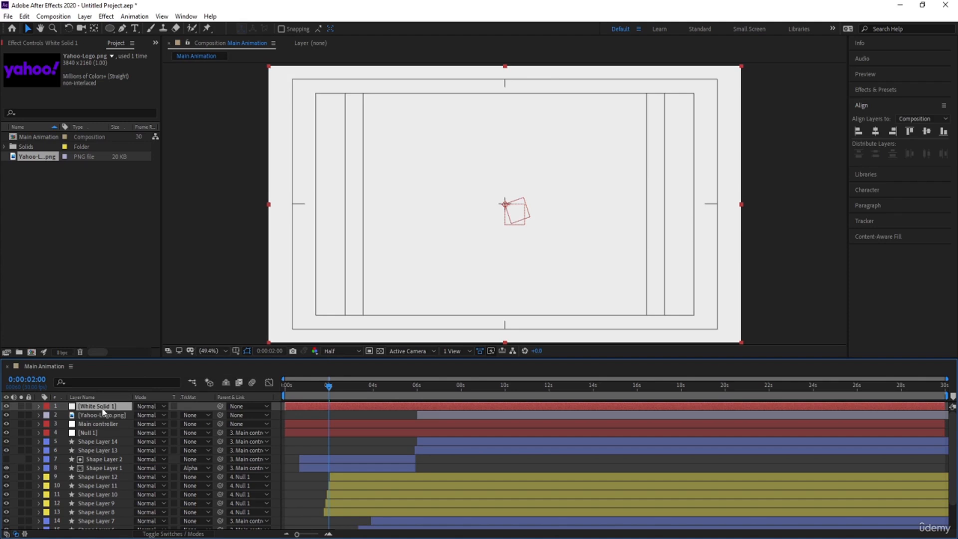
pyautogui.hotkey('ctrl', 'shift', '[')
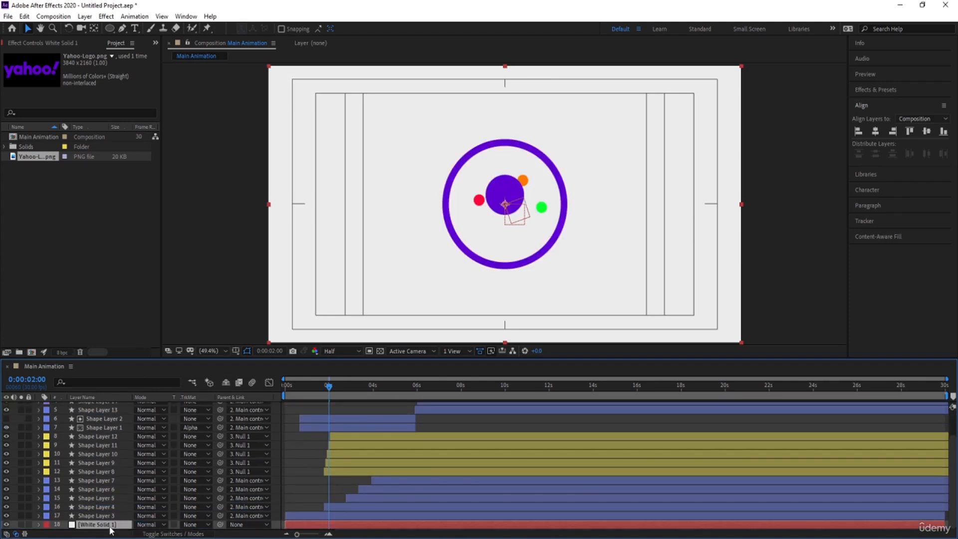
# Step: Preview the whole animation over the grey background up to the logo reveal
pyautogui.press('space')
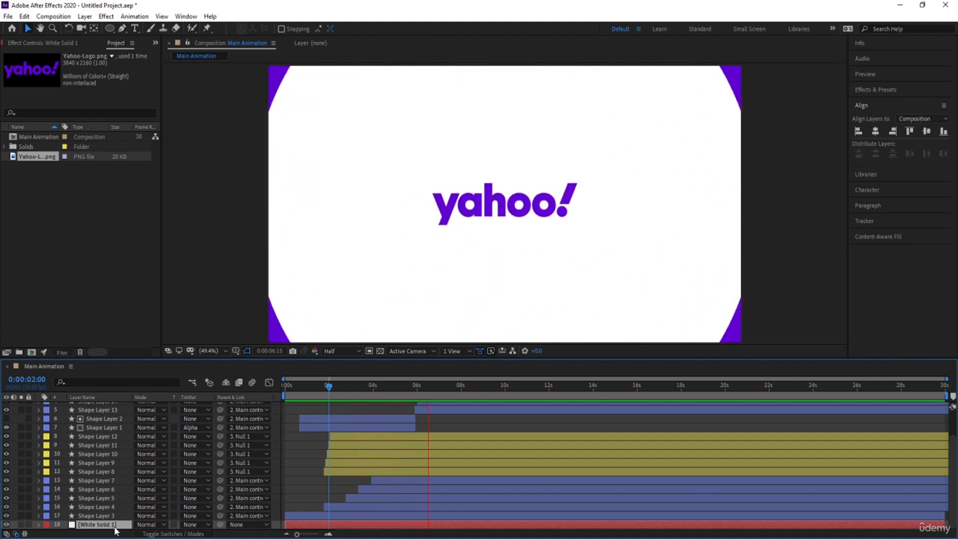
pyautogui.press('space')
pyautogui.press('space')
pyautogui.press('space')
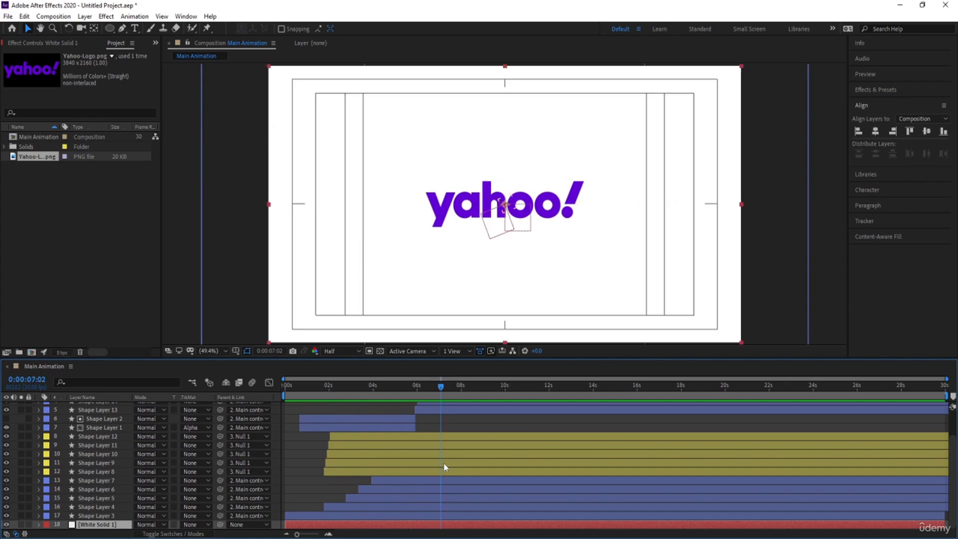
# Step: Solo Shape Layer 4 to preview its expanding ring from about two seconds, and turn solo off again
pyautogui.moveTo(353, 389); pyautogui.dragTo(331, 391)
pyautogui.click(334, 509)
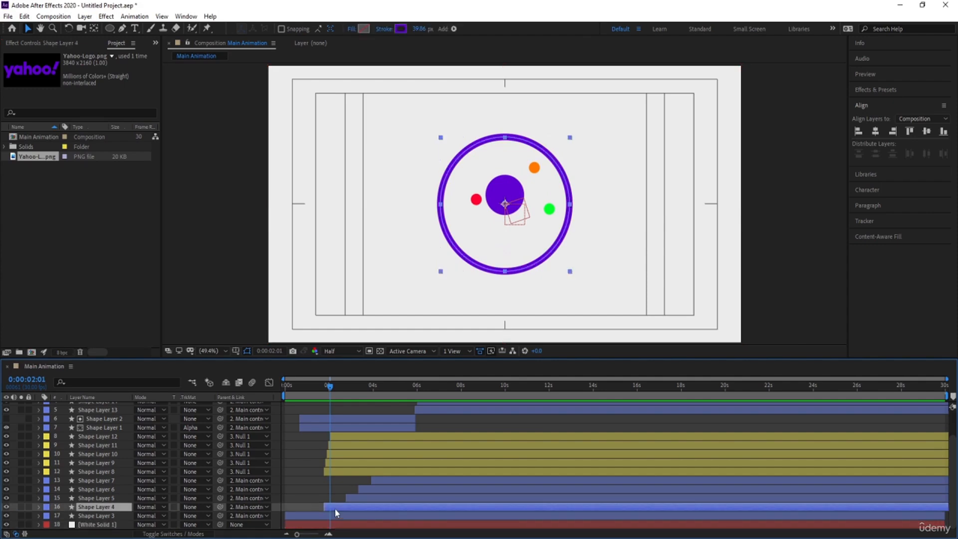
pyautogui.click(20, 507)
pyautogui.press('space')
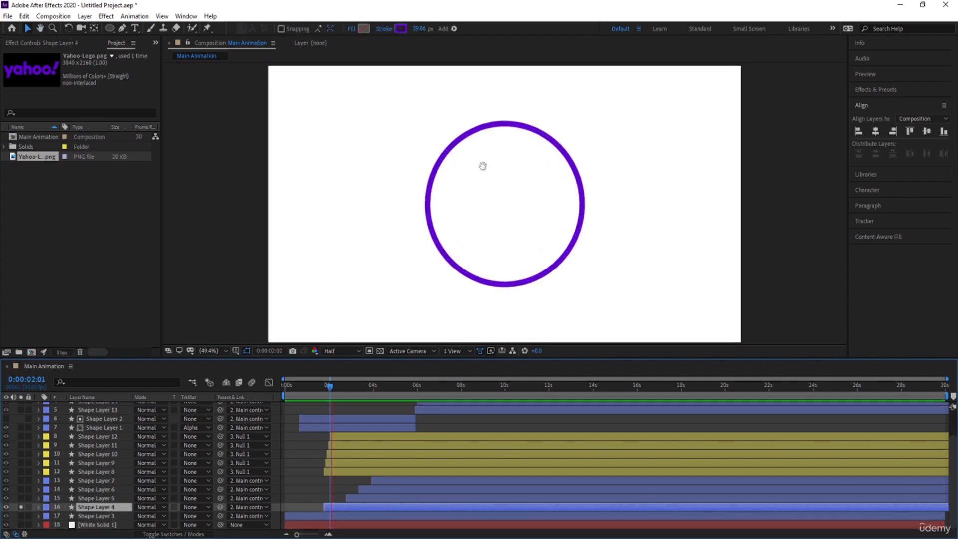
pyautogui.press('space')
pyautogui.press('space')
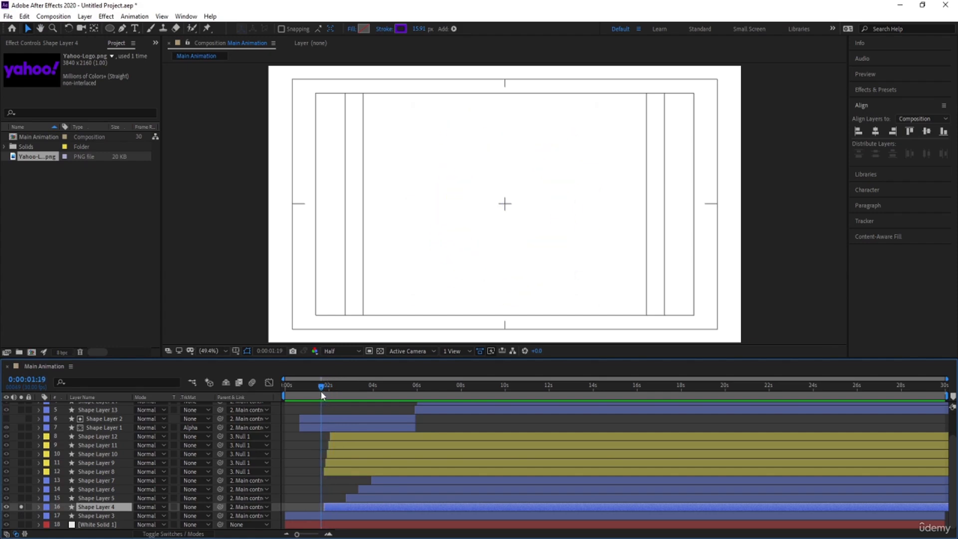
pyautogui.press('space')
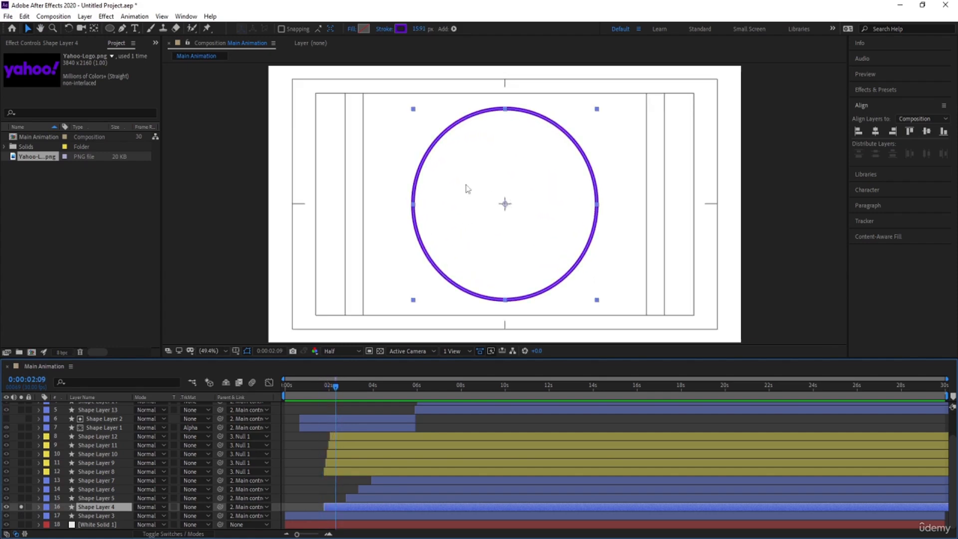
pyautogui.press('space')
pyautogui.press('space')
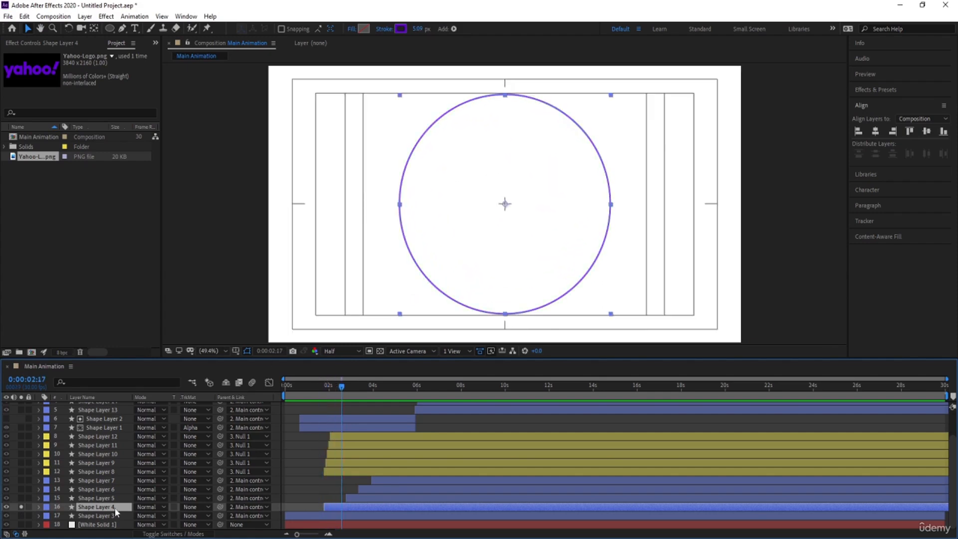
pyautogui.click(22, 506)
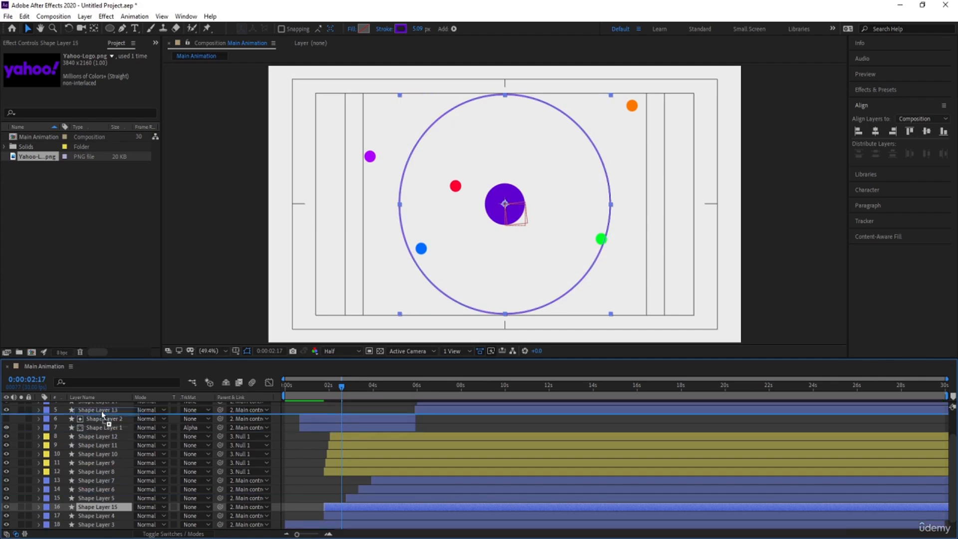
# Step: Place a duplicate of Shape Layer 4 at the top of the layer stack, starting at 0:00:06:02
pyautogui.scroll(3, 101, 411)
pyautogui.moveTo(101, 404); pyautogui.dragTo(101, 404)
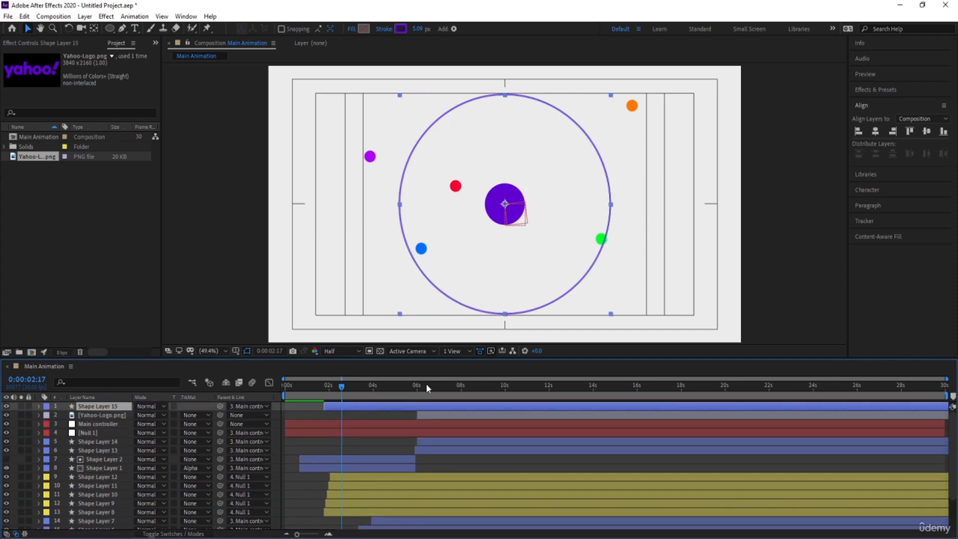
pyautogui.moveTo(426, 384); pyautogui.dragTo(419, 389)
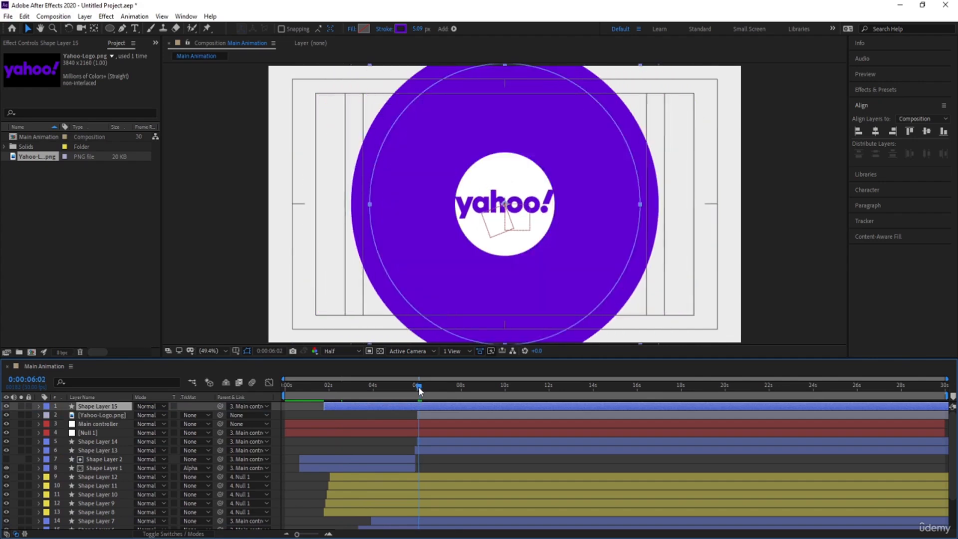
pyautogui.press('[')
# Step: Preview the duplicated ring together with the logo reveal, including a run-up from the orbiting circles
pyautogui.press('space')
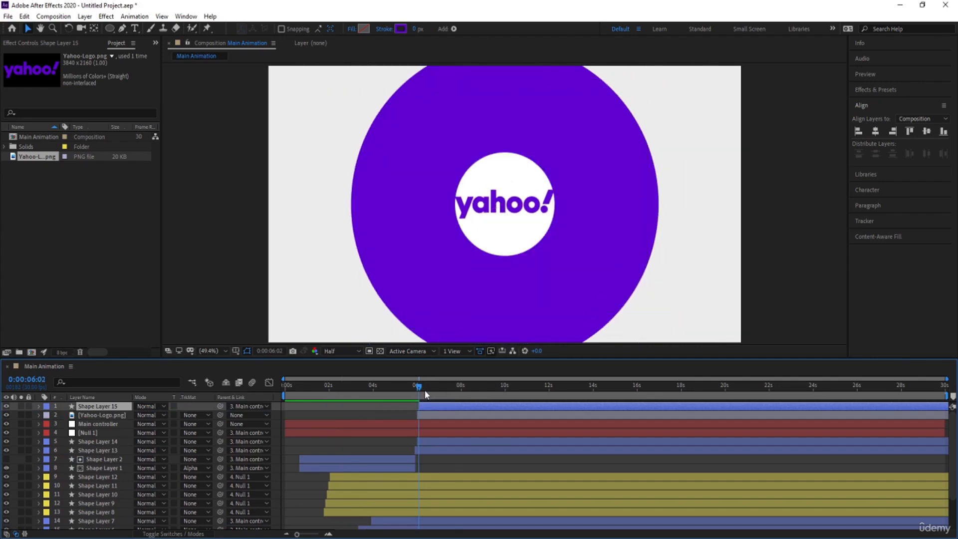
pyautogui.click(393, 394)
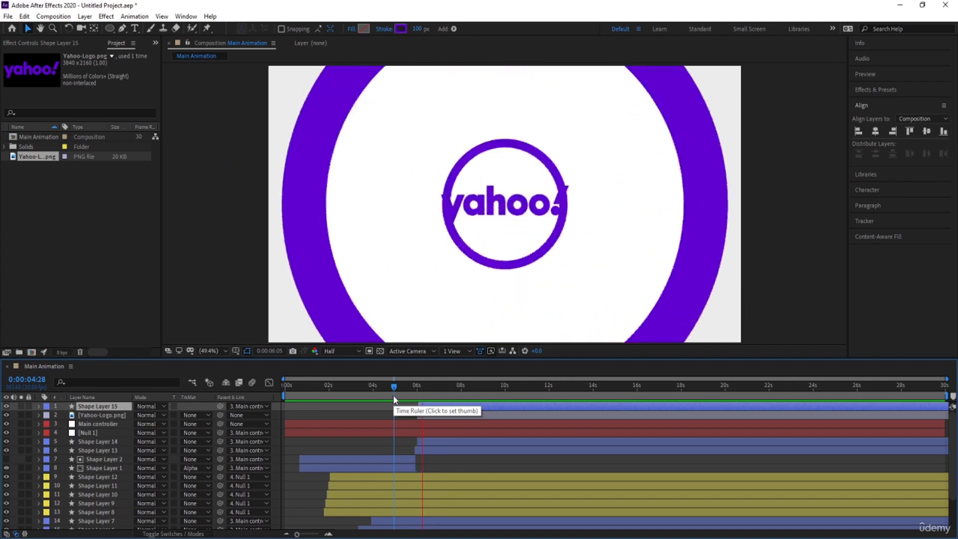
pyautogui.press('space')
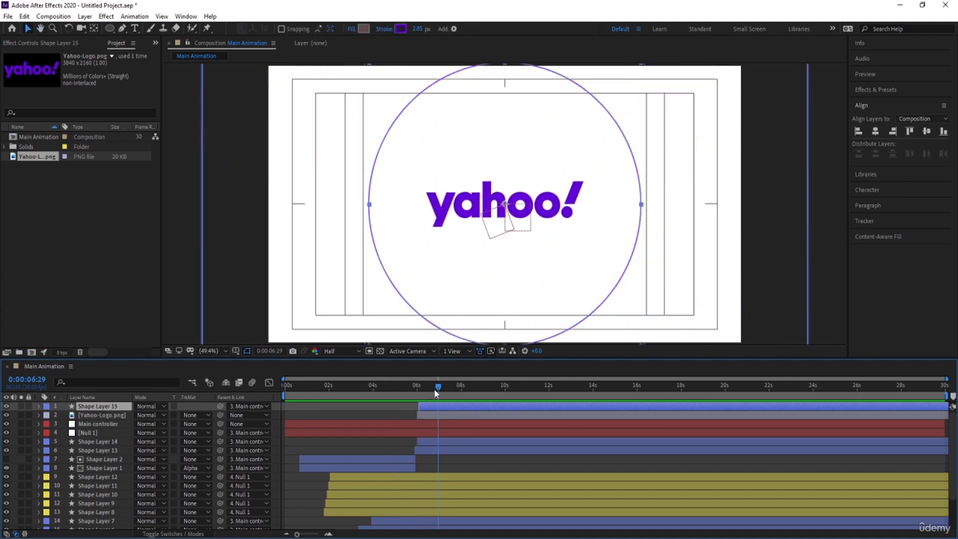
pyautogui.click(420, 393)
pyautogui.moveTo(421, 392); pyautogui.dragTo(328, 397)
pyautogui.press('space')
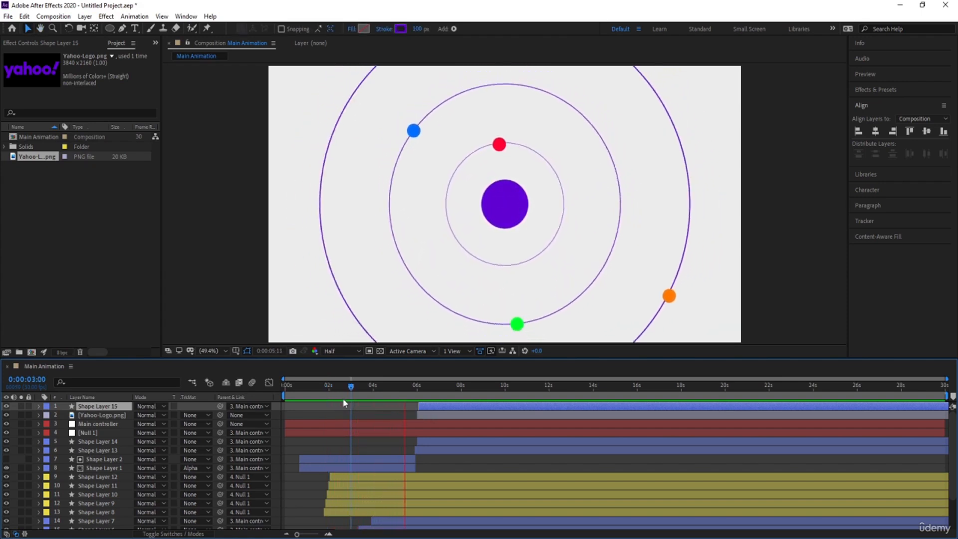
pyautogui.press('space')
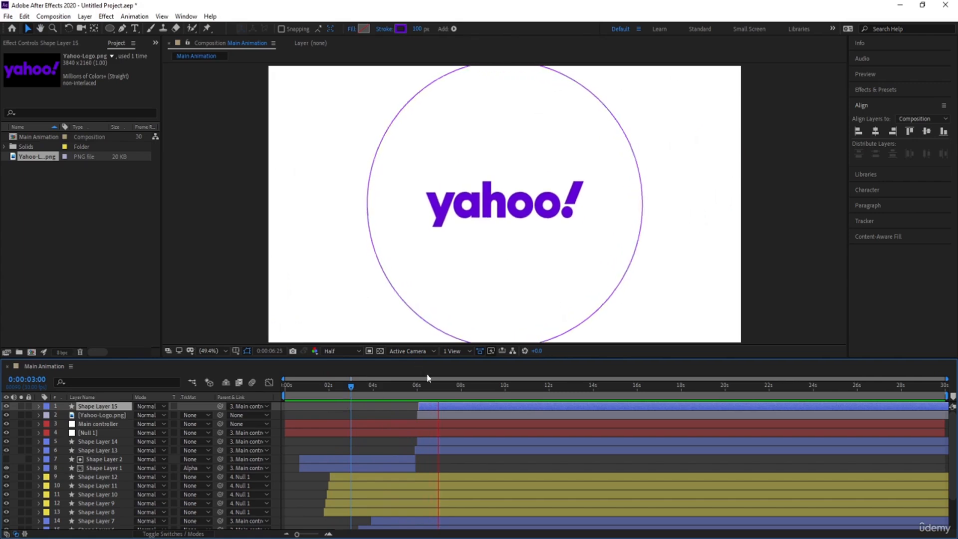
# Step: Change Shape Layer 14's fill from 0:00:06:04 to the background's light grey, EBEBEB, sampled from the canvas
pyautogui.click(325, 389)
pyautogui.moveTo(325, 389); pyautogui.dragTo(421, 400)
pyautogui.click(419, 444)
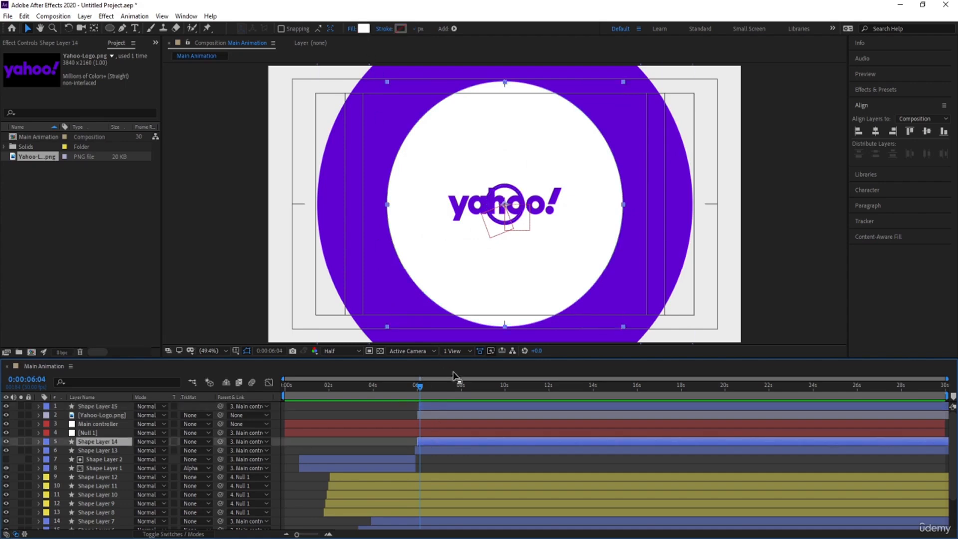
pyautogui.click(17, 441)
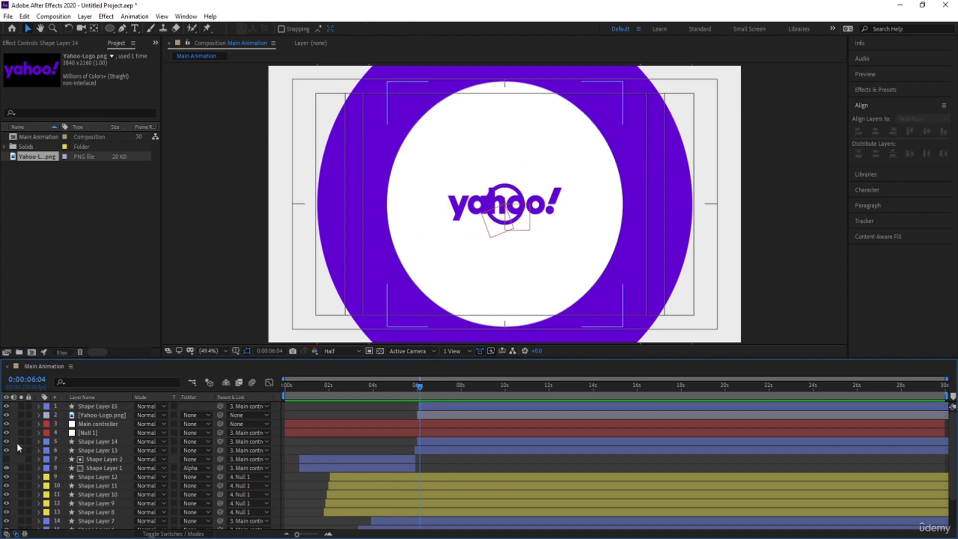
pyautogui.click(420, 442)
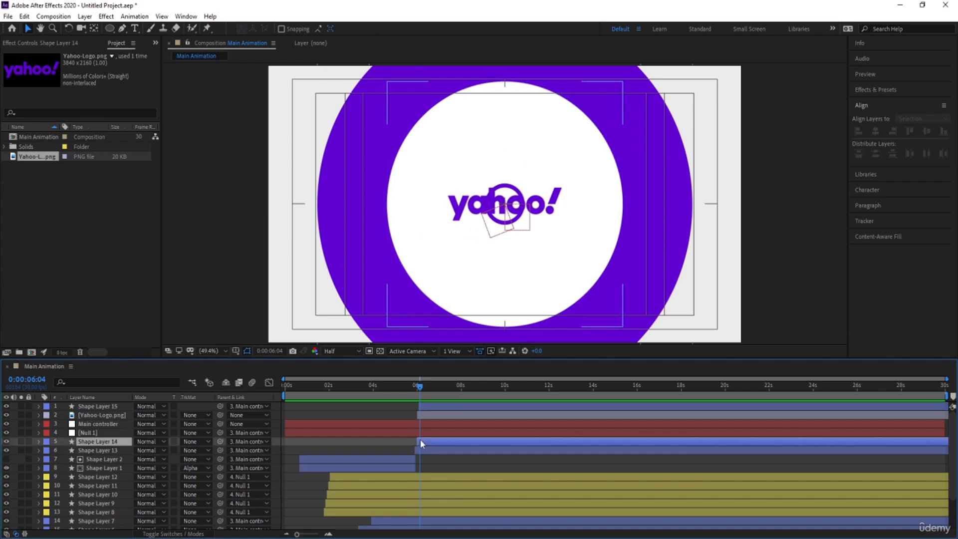
pyautogui.click(364, 28)
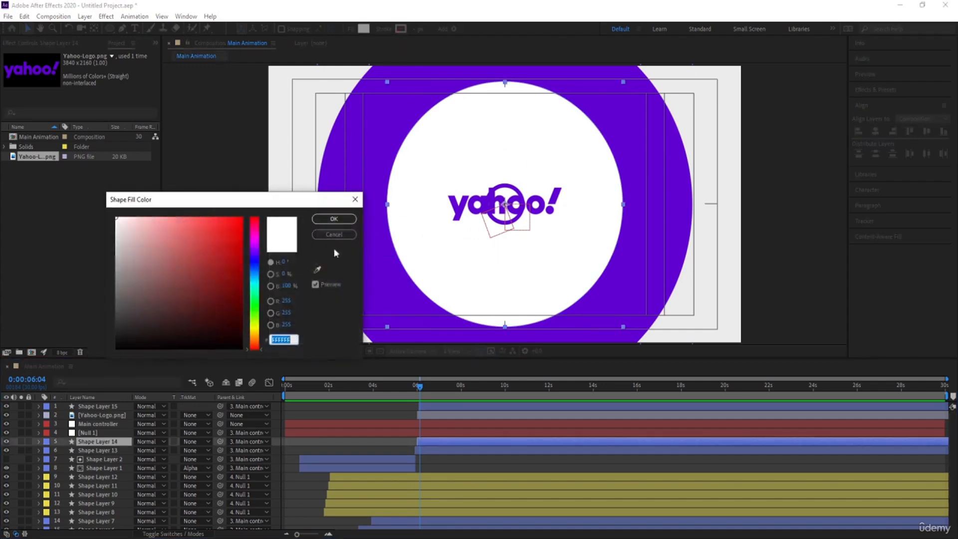
pyautogui.click(317, 271)
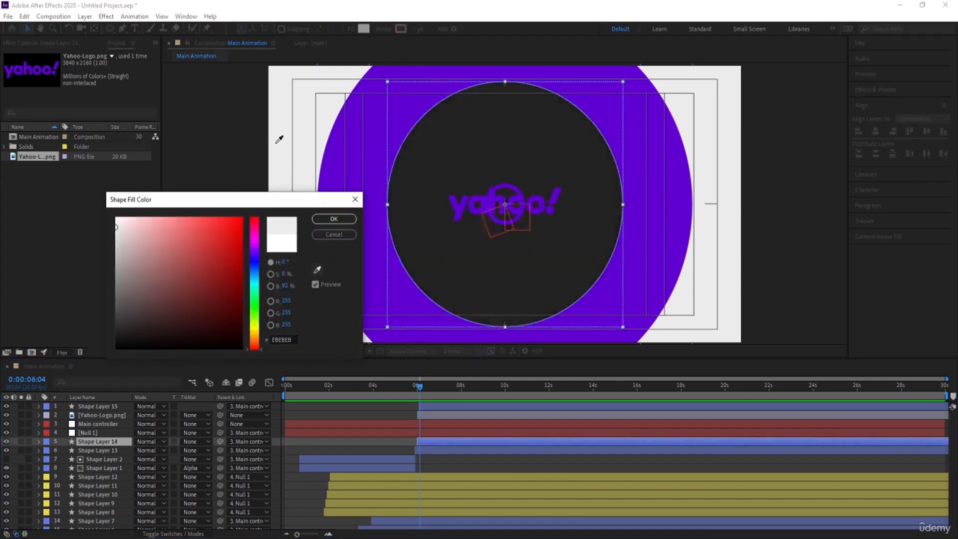
pyautogui.click(288, 122)
pyautogui.click(334, 218)
# Step: Preview the logo reveal with the grey fill, including a full run from the start of the animation
pyautogui.press('space')
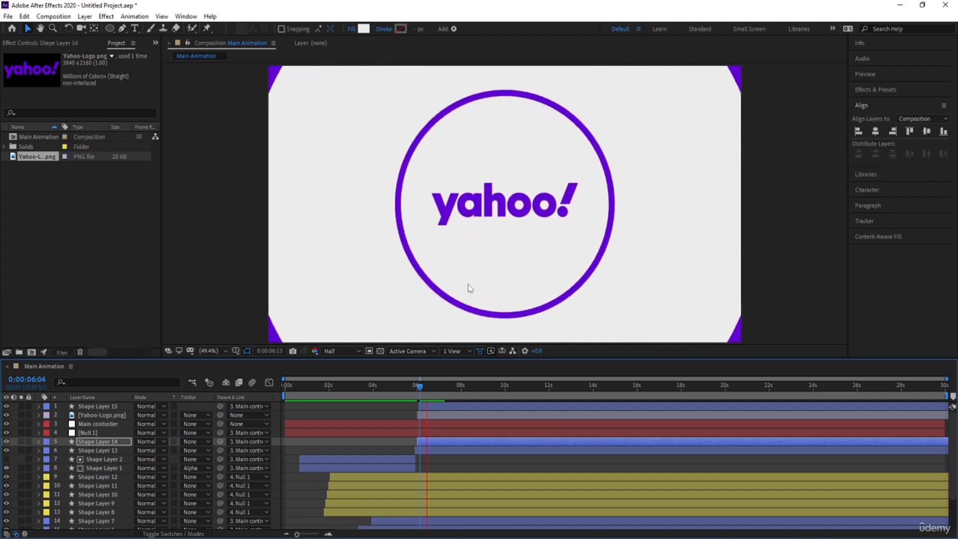
pyautogui.moveTo(375, 389); pyautogui.dragTo(278, 387)
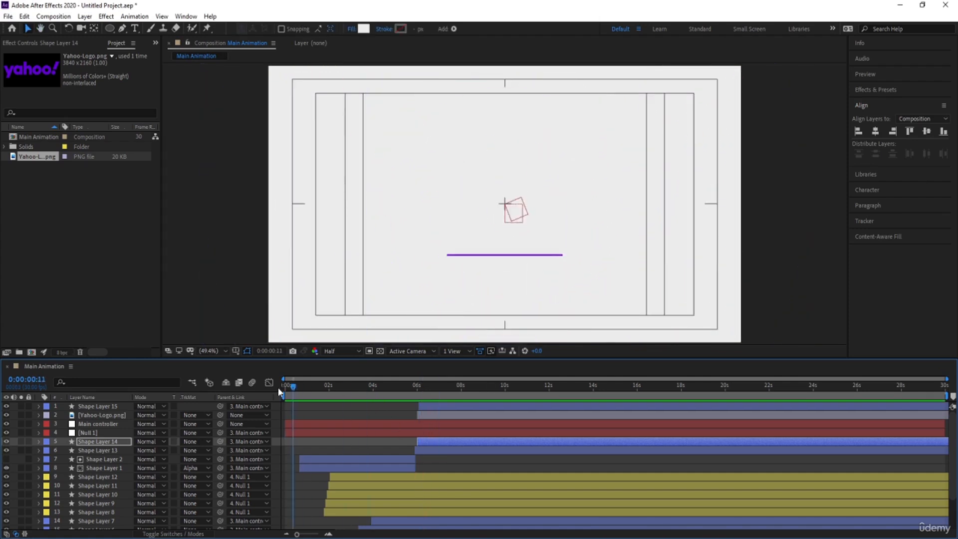
pyautogui.press('space')
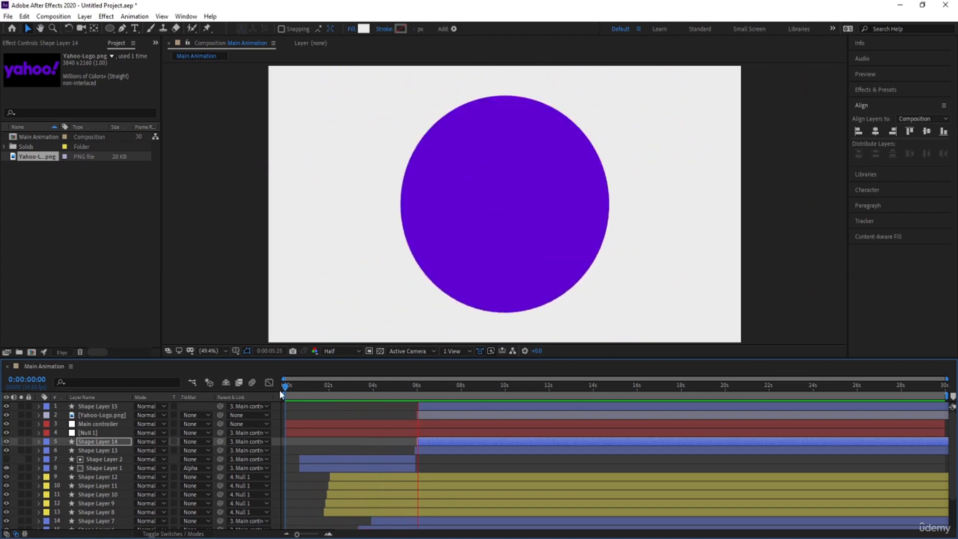
pyautogui.click(332, 412)
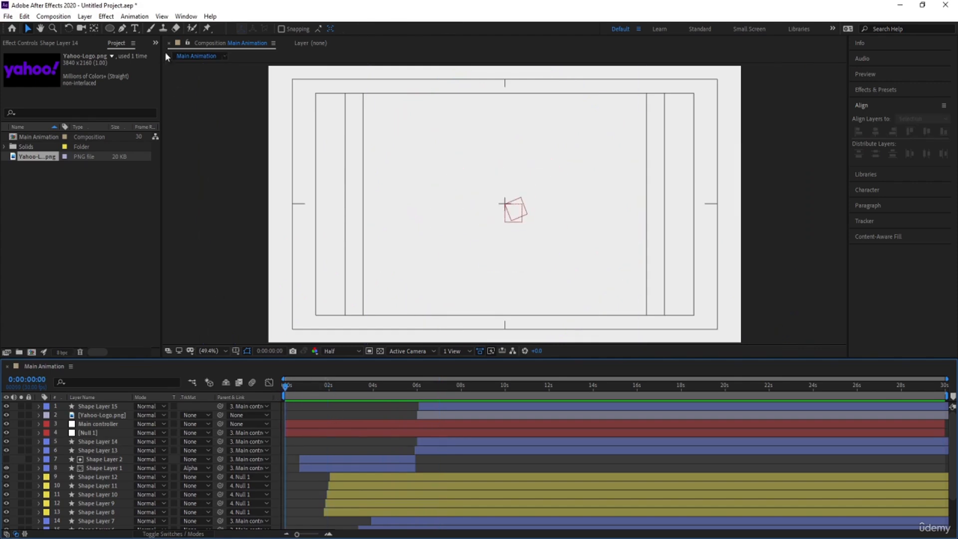
# Step: Draw a large circle filled with white FFFFFF on a new shape layer and place it partly outside the frame's upper-left corner
pyautogui.click(112, 30)
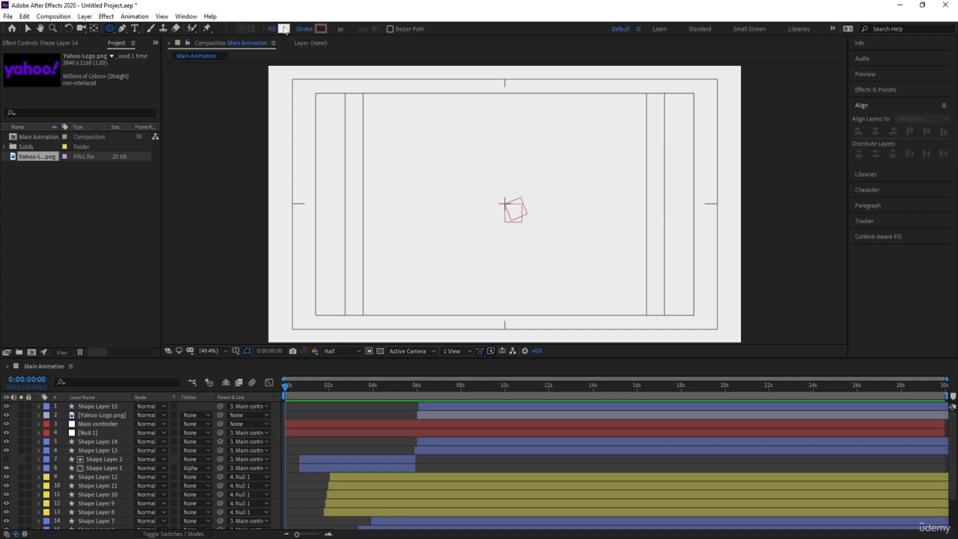
pyautogui.click(283, 29)
pyautogui.press('Num_Lock')
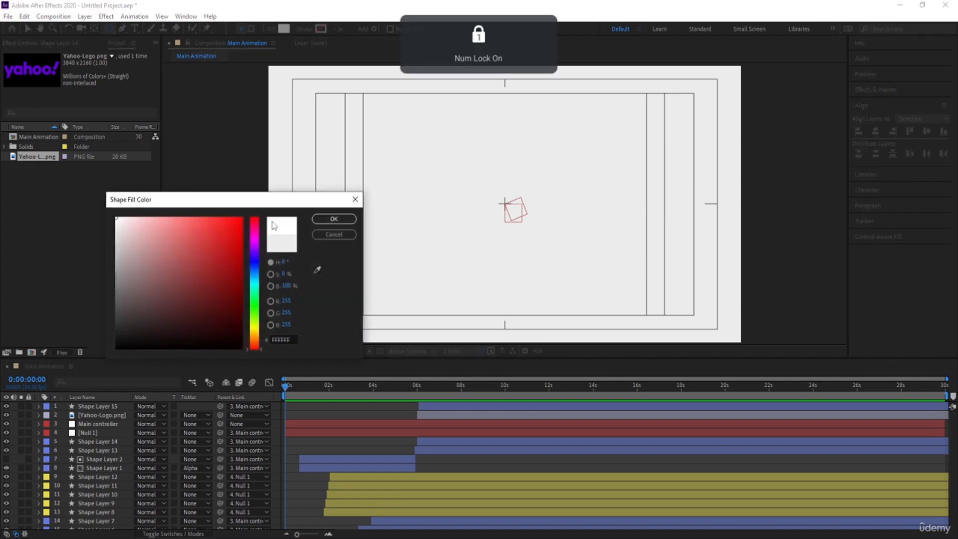
pyautogui.click(330, 216)
pyautogui.moveTo(255, 95); pyautogui.dragTo(465, 313)
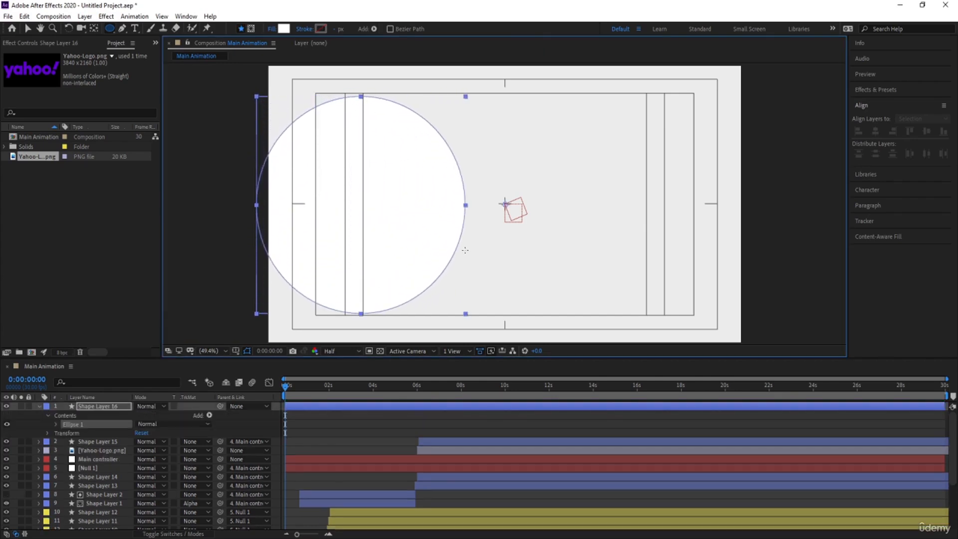
pyautogui.click(363, 424)
pyautogui.click(325, 406)
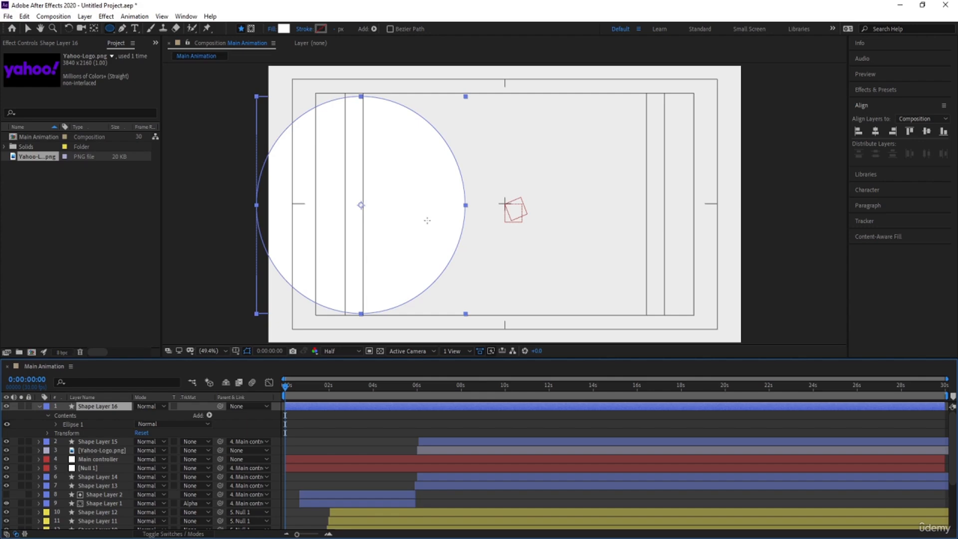
pyautogui.press('v')
pyautogui.moveTo(397, 245); pyautogui.dragTo(335, 161)
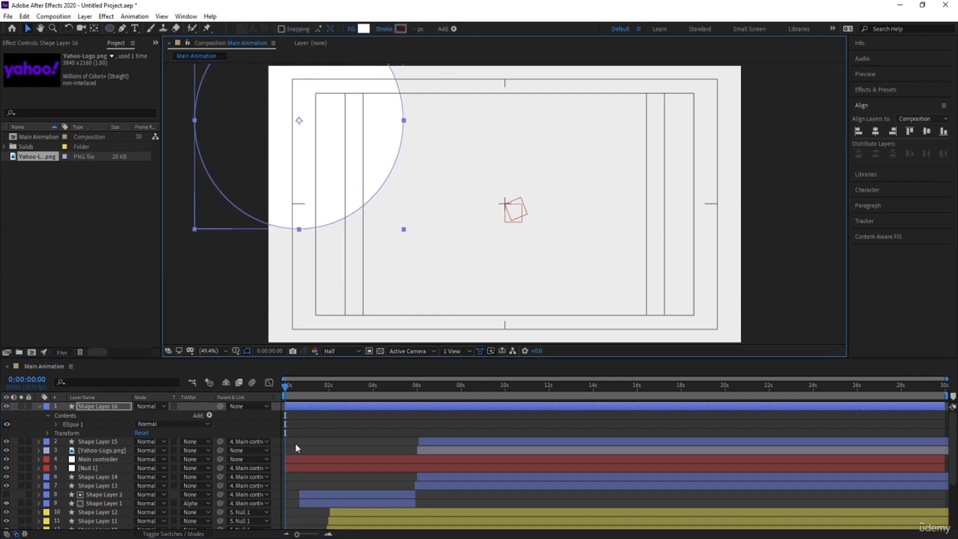
# Step: Duplicate the white circle three times, placing the copies at the frame's lower middle, upper right and lower-right edge
pyautogui.click(296, 447)
pyautogui.click(302, 404)
pyautogui.hotkey('ctrl', 'd')
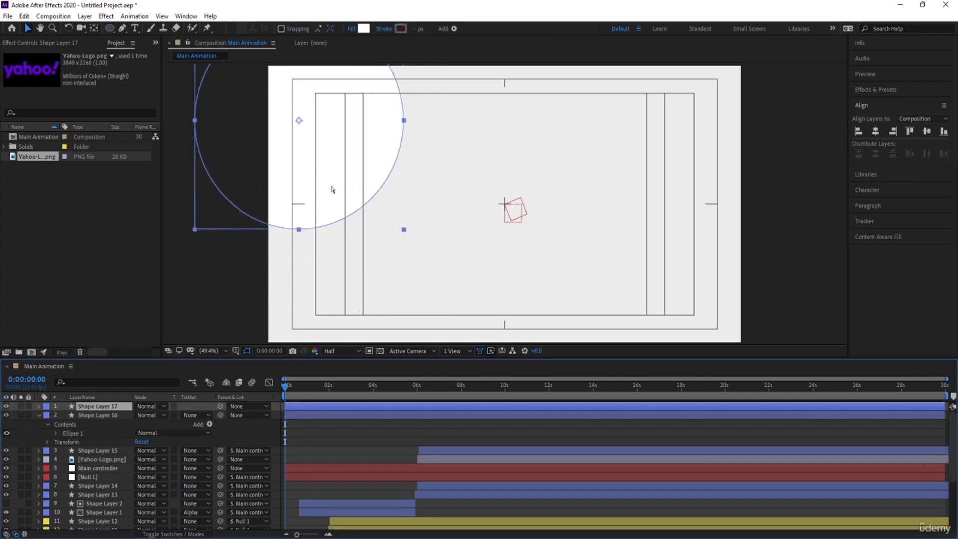
pyautogui.moveTo(333, 188); pyautogui.dragTo(503, 363)
pyautogui.hotkey('ctrl', 'd')
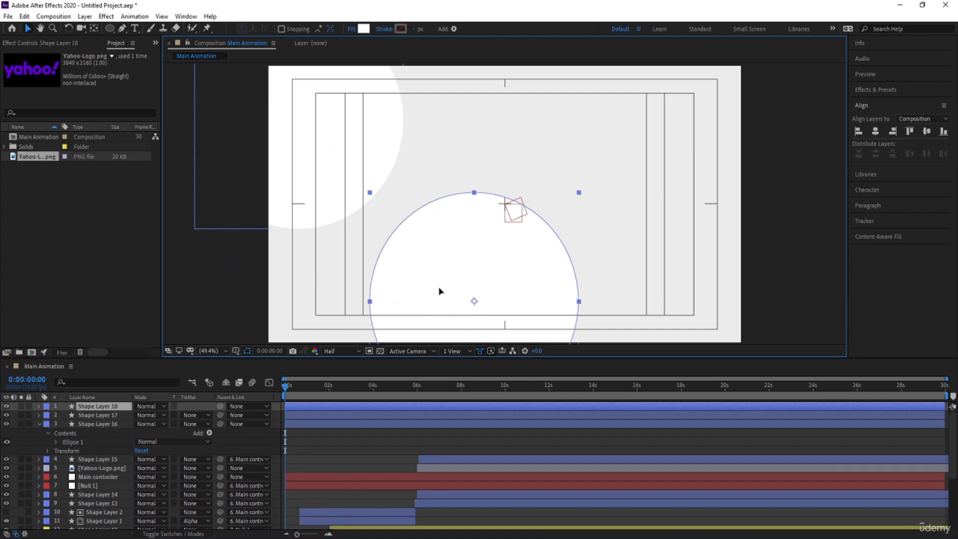
pyautogui.moveTo(438, 288); pyautogui.dragTo(561, 68)
pyautogui.hotkey('ctrl', 'd')
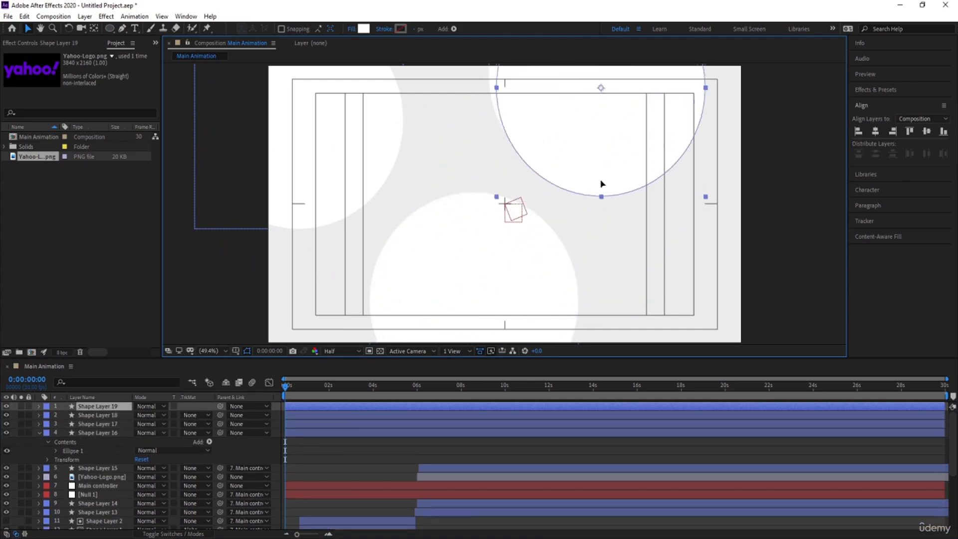
pyautogui.moveTo(603, 184); pyautogui.dragTo(717, 335)
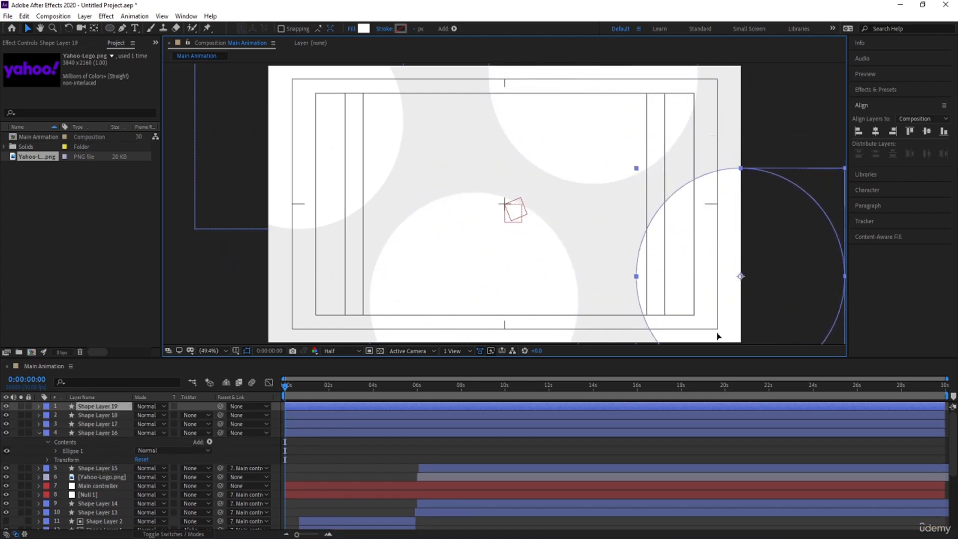
# Step: Pre-compose the four white circle layers as "bg", place it directly above White Solid 1, and preview the result
pyautogui.keyDown('ctrl'); pyautogui.click(75, 435); pyautogui.keyUp('ctrl')
pyautogui.click(292, 433)
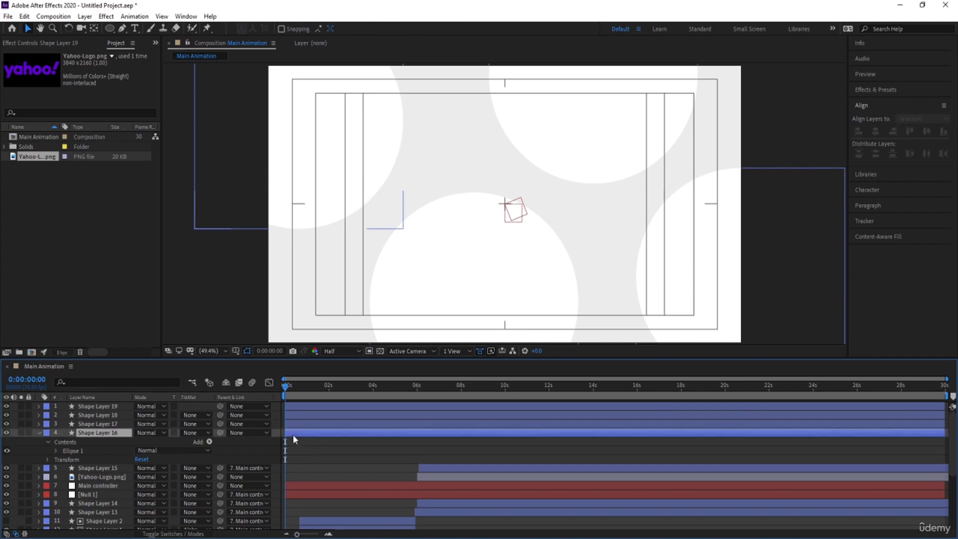
pyautogui.keyDown('shift'); pyautogui.click(293, 405); pyautogui.keyUp('shift')
pyautogui.hotkey('ctrl', 'shift', 'c')
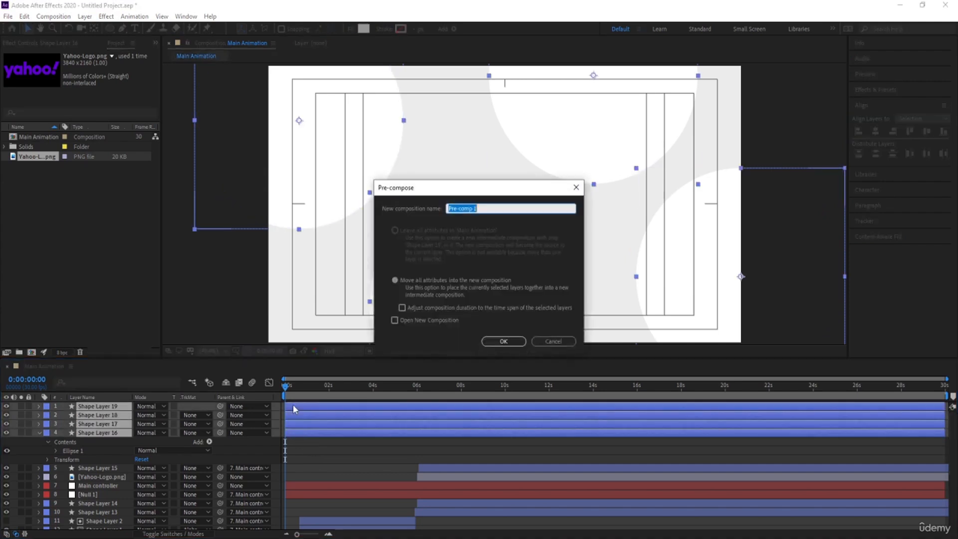
pyautogui.press('Return')
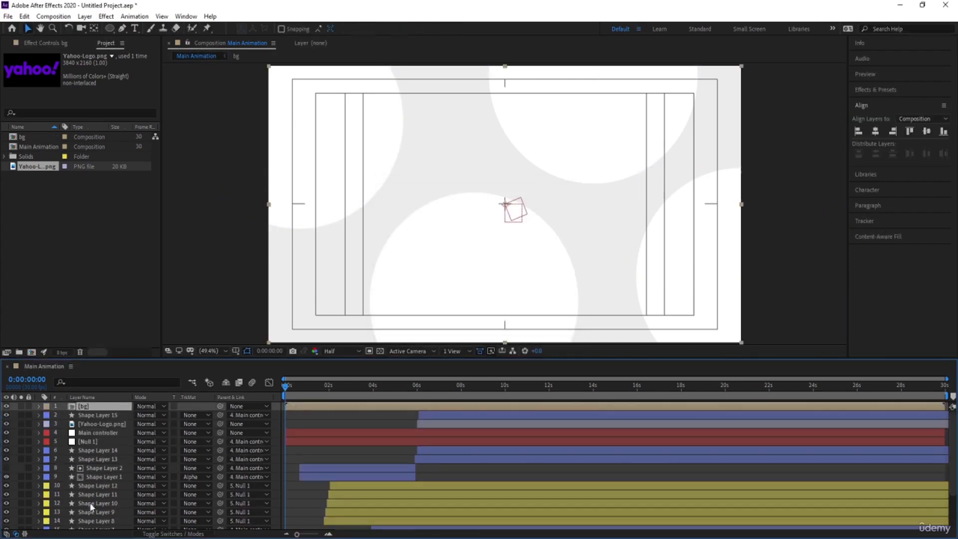
pyautogui.moveTo(84, 408); pyautogui.dragTo(110, 525)
pyautogui.press('space')
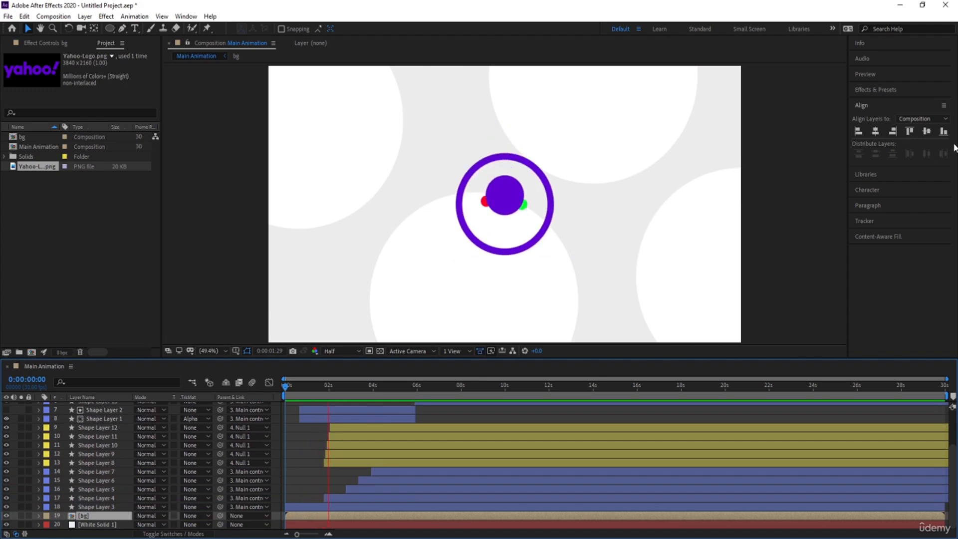
pyautogui.press('space')
# Step: Open the bg composition, select its four circle layers and set the composition's background color to black
pyautogui.doubleClick(90, 515)
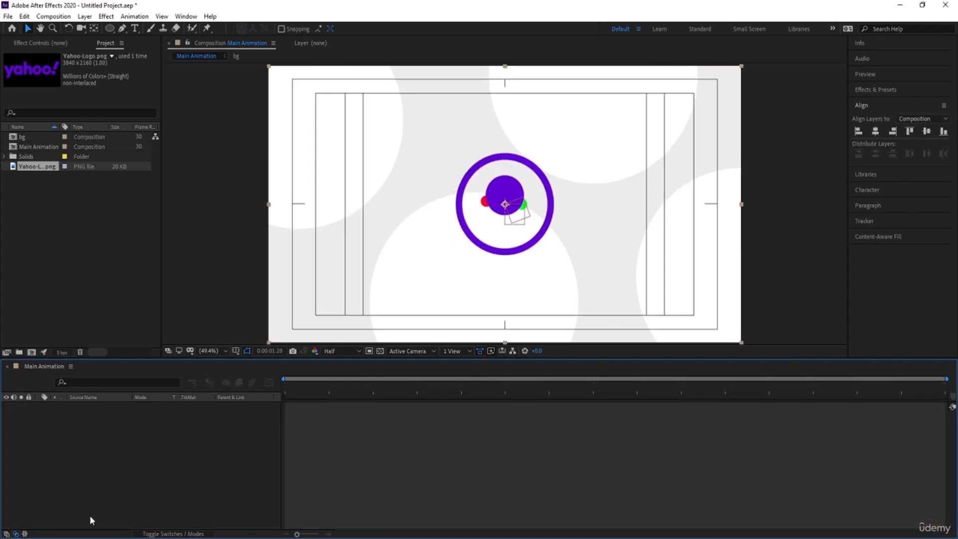
pyautogui.moveTo(105, 462); pyautogui.dragTo(77, 405)
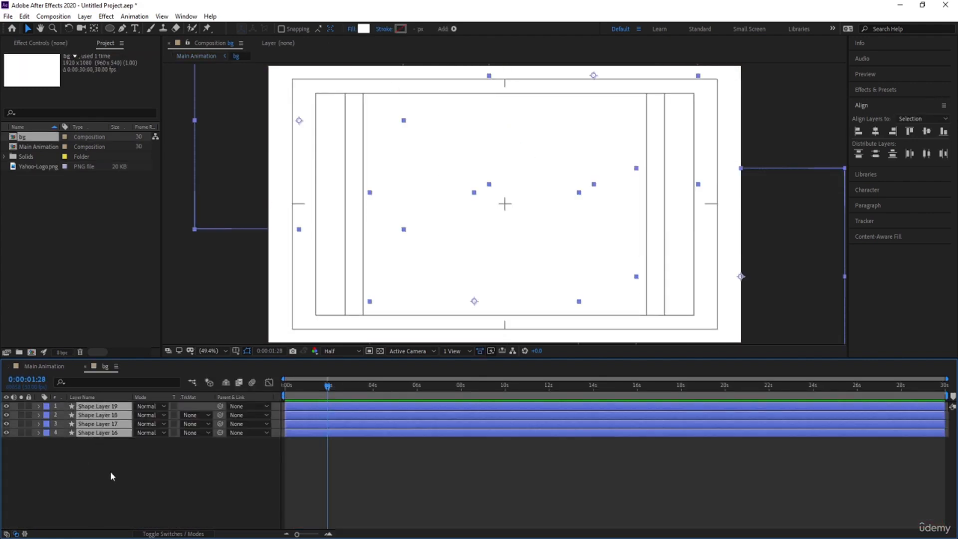
pyautogui.hotkey('ctrl', 'k')
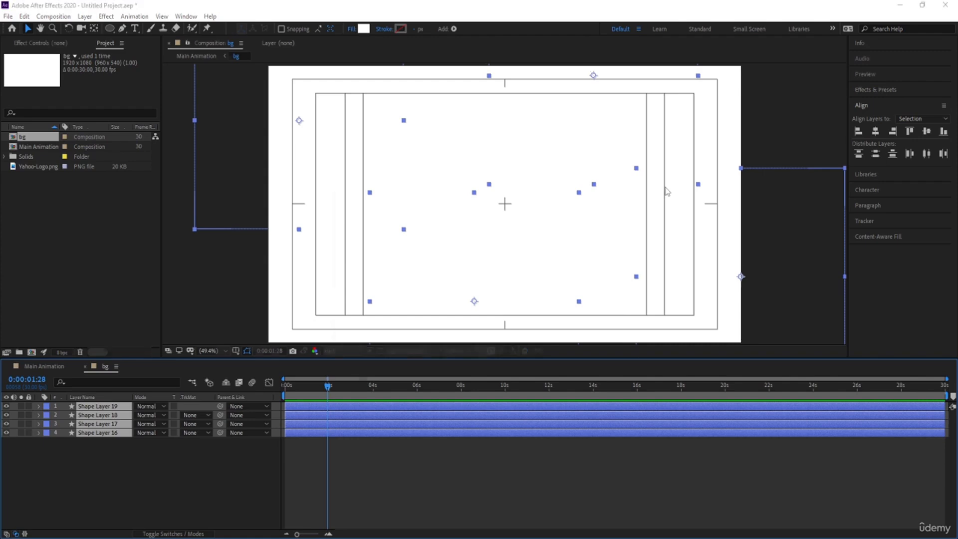
pyautogui.click(409, 337)
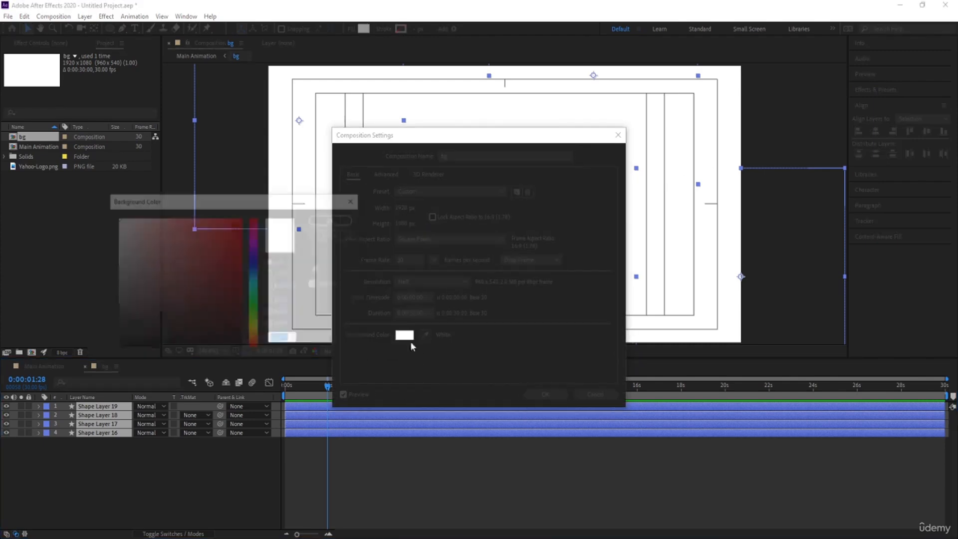
pyautogui.moveTo(229, 299); pyautogui.dragTo(84, 399)
pyautogui.press('Return')
pyautogui.press('Return')
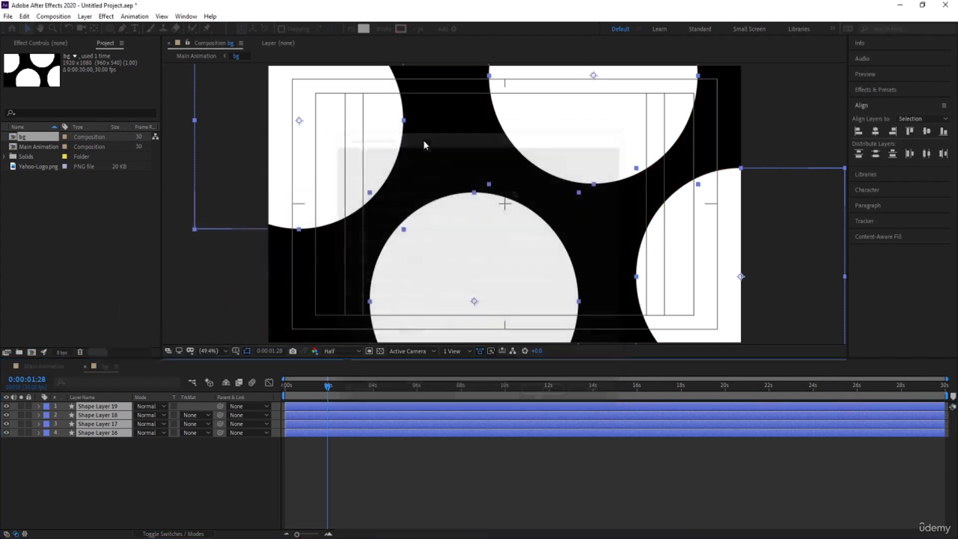
# Step: Apply the Wiggle - position preset to the four circle layers, set the wiggle amount to 121 pixels and preview the motion
pyautogui.click(894, 90)
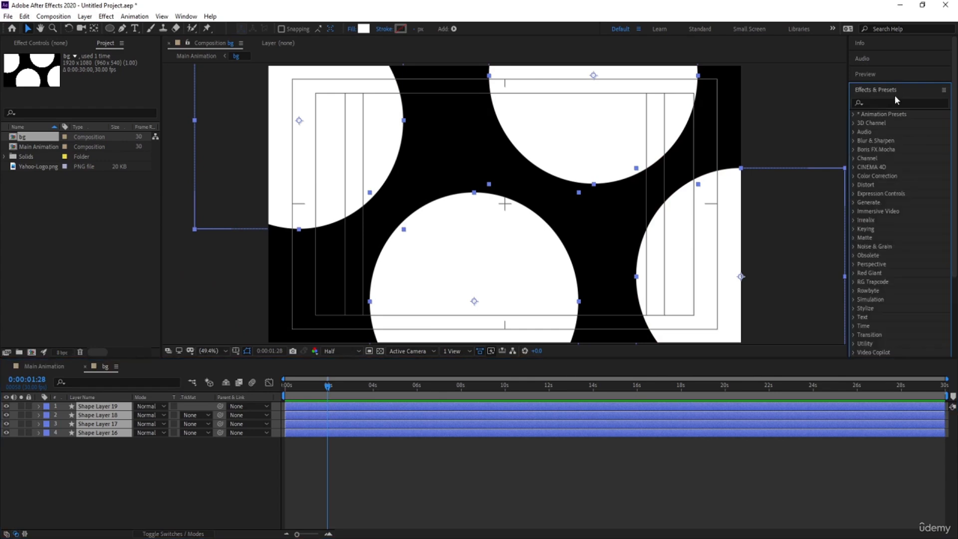
pyautogui.click(875, 103)
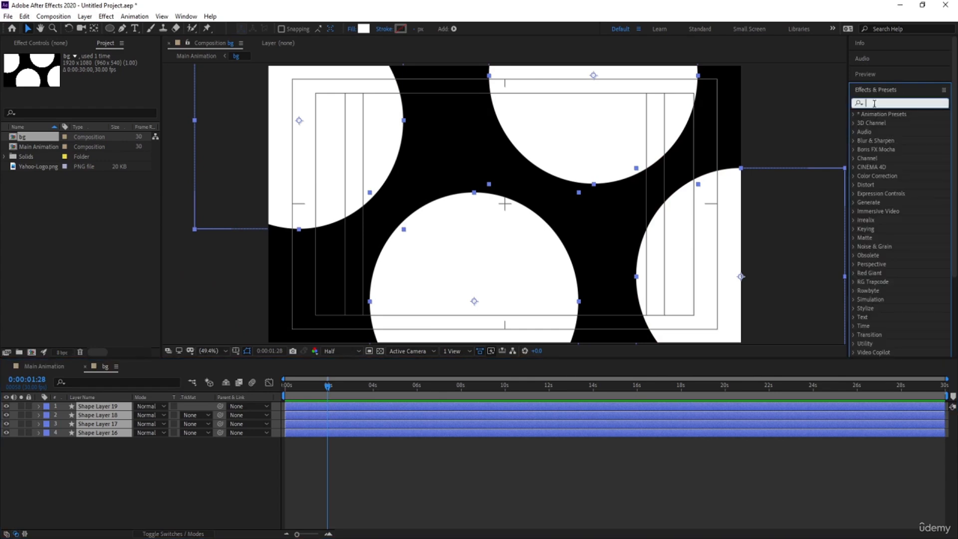
pyautogui.write('wigg')
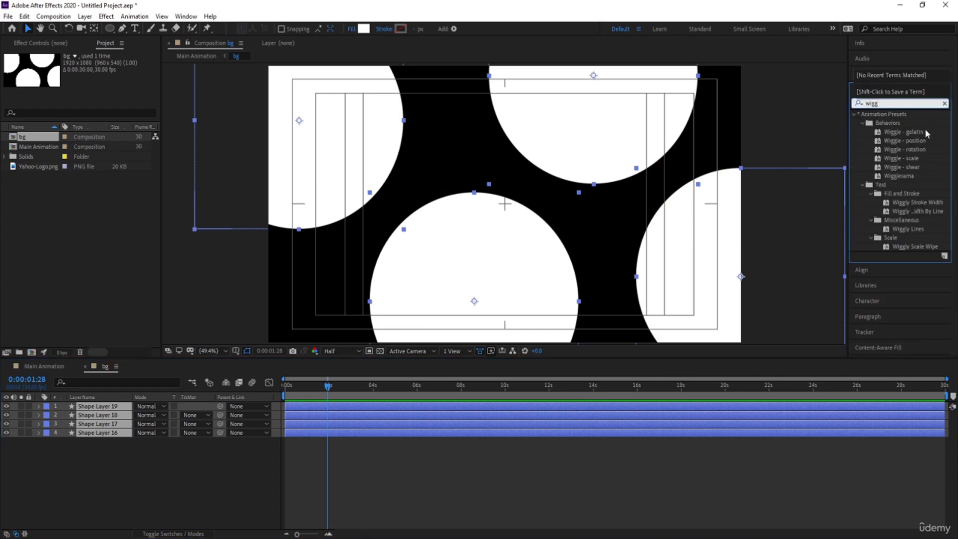
pyautogui.doubleClick(915, 140)
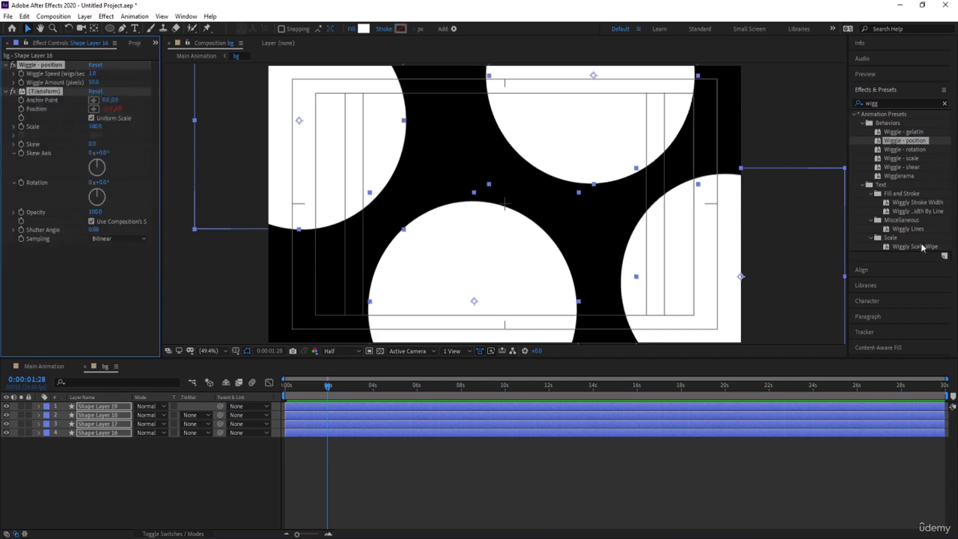
pyautogui.click(93, 83)
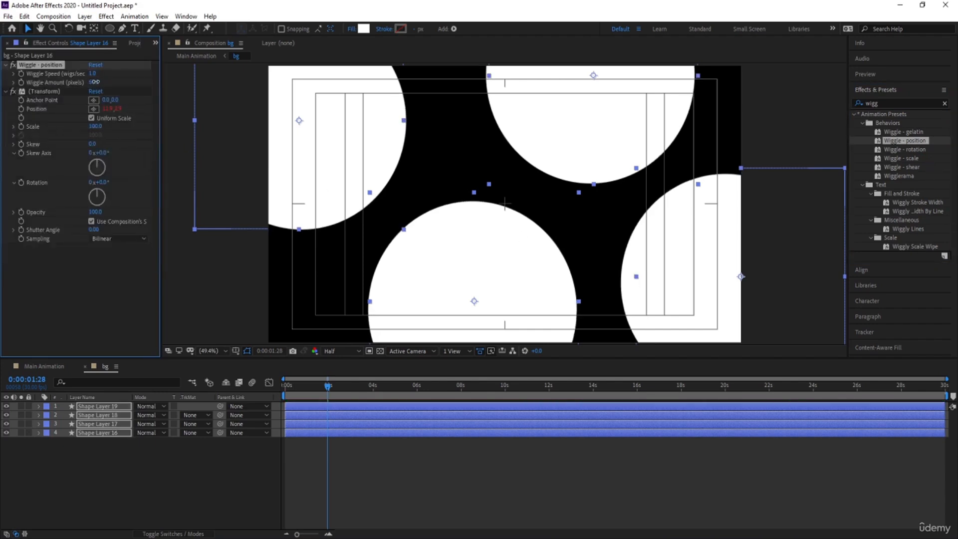
pyautogui.press('space')
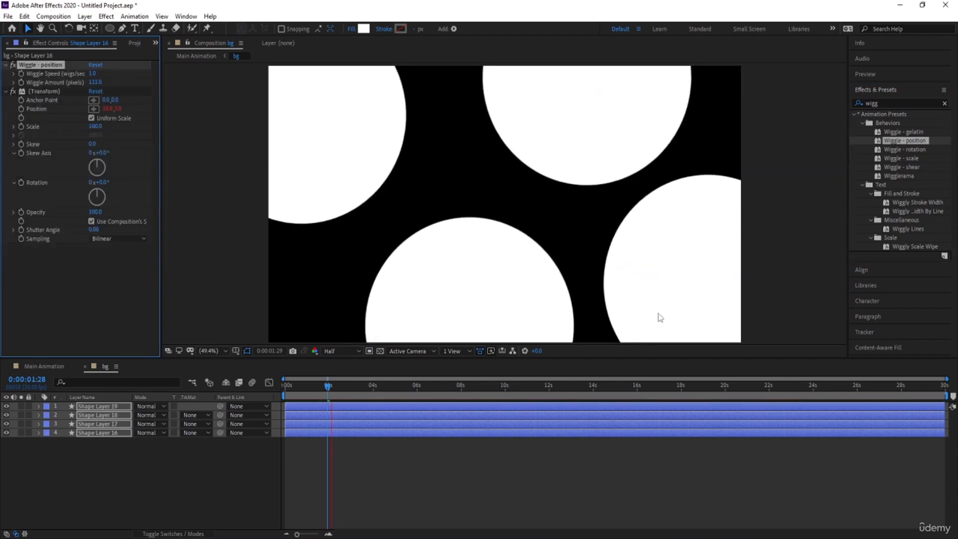
# Step: Return to the Main Animation composition and preview it from the start with the wiggling background circles
pyautogui.click(27, 367)
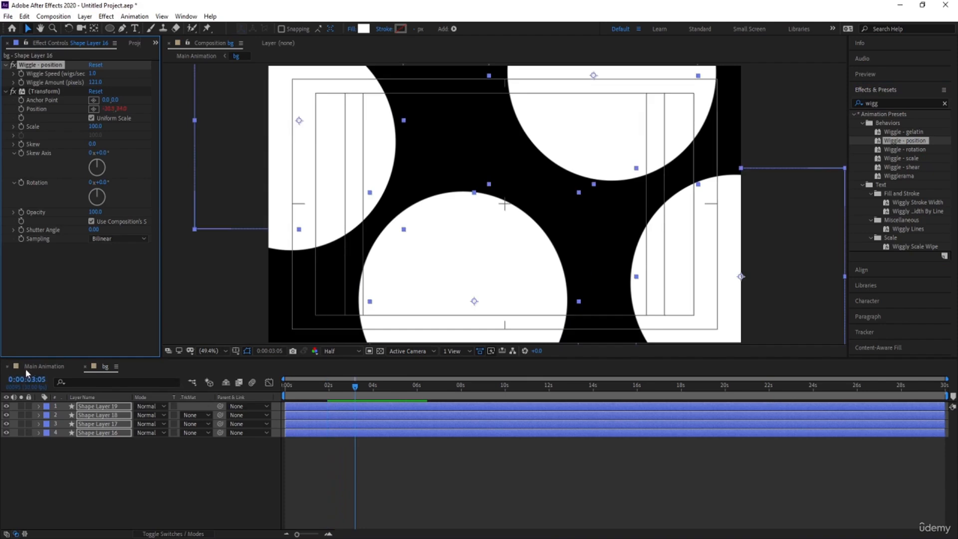
pyautogui.press('Home')
pyautogui.press('space')
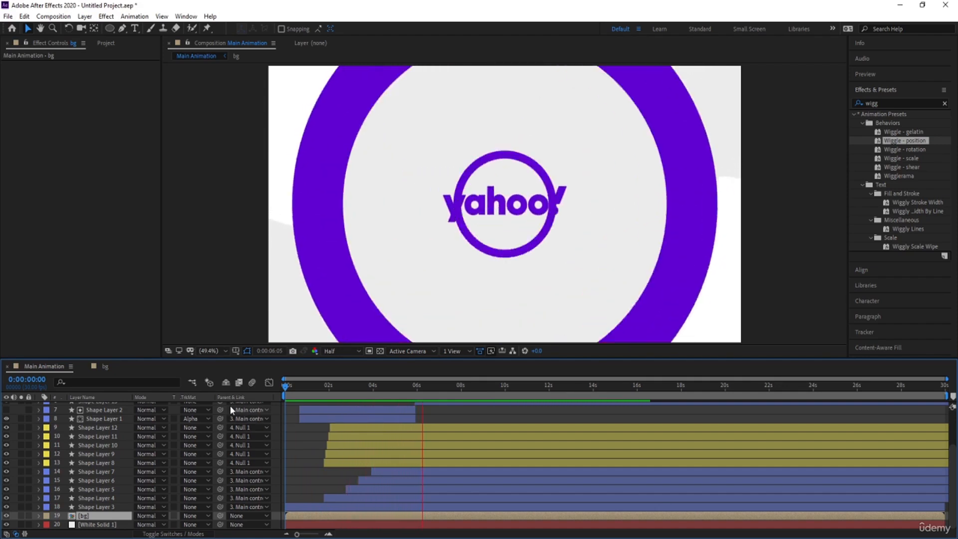
# Step: Play the Main Animation preview through the logo reveal to check the expanding ring over the background circles
pyautogui.press('space')
pyautogui.press('space')
pyautogui.press('space')
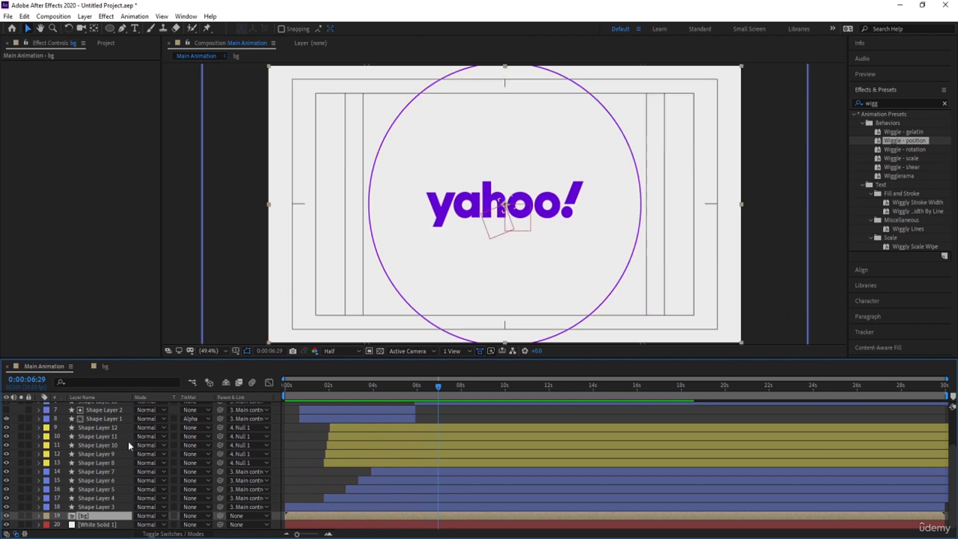
pyautogui.press('space')
pyautogui.press('space')
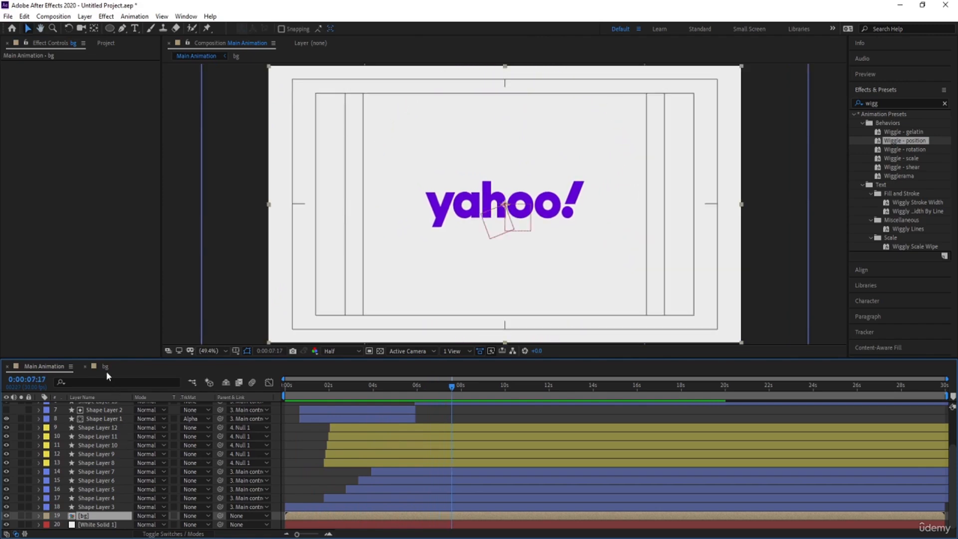
# Step: In the bg composition, add a null object and parent the four circle layers to it
pyautogui.click(105, 366)
pyautogui.rightClick(118, 478)
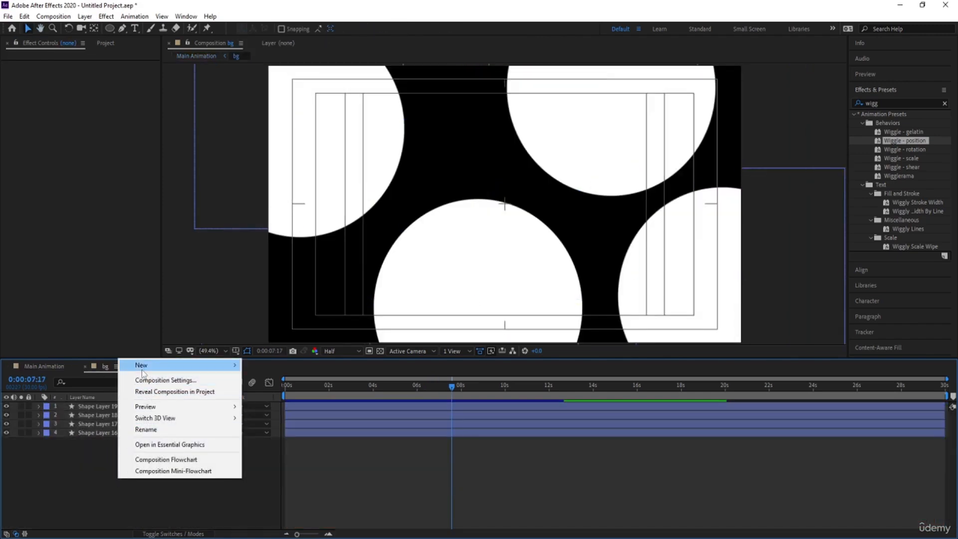
pyautogui.moveTo(142, 365)
pyautogui.click(272, 426)
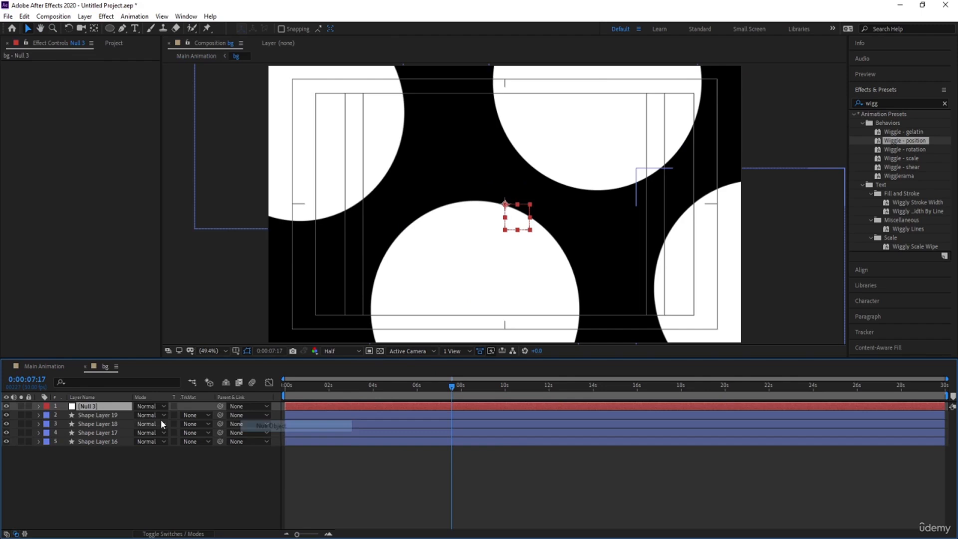
pyautogui.click(105, 423)
pyautogui.click(99, 415)
pyautogui.keyDown('shift'); pyautogui.click(94, 442); pyautogui.keyUp('shift')
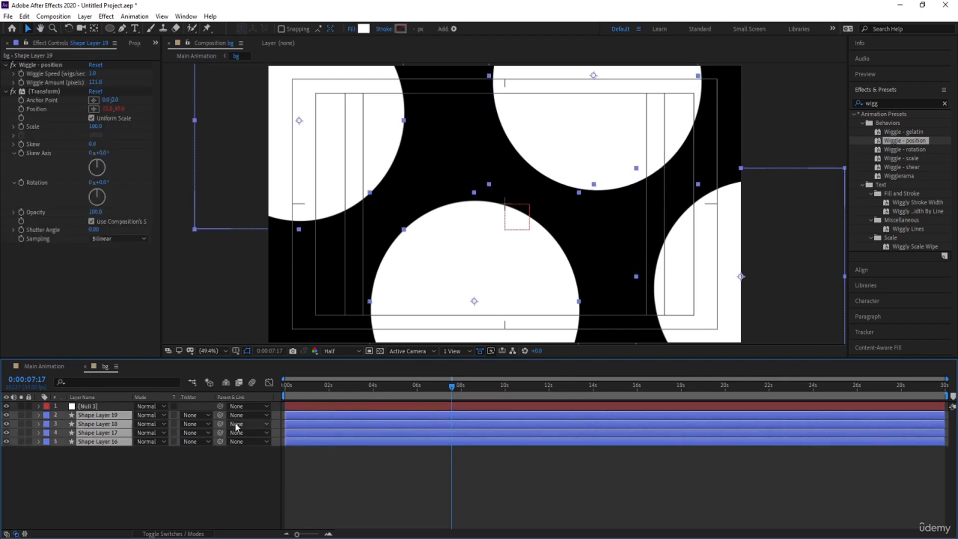
pyautogui.moveTo(220, 415); pyautogui.dragTo(88, 406)
# Step: Keyframe the bg null's rotation at the first frame and rotate it to -47° at 6 seconds
pyautogui.press('Home')
pyautogui.click(86, 408)
pyautogui.press('r')
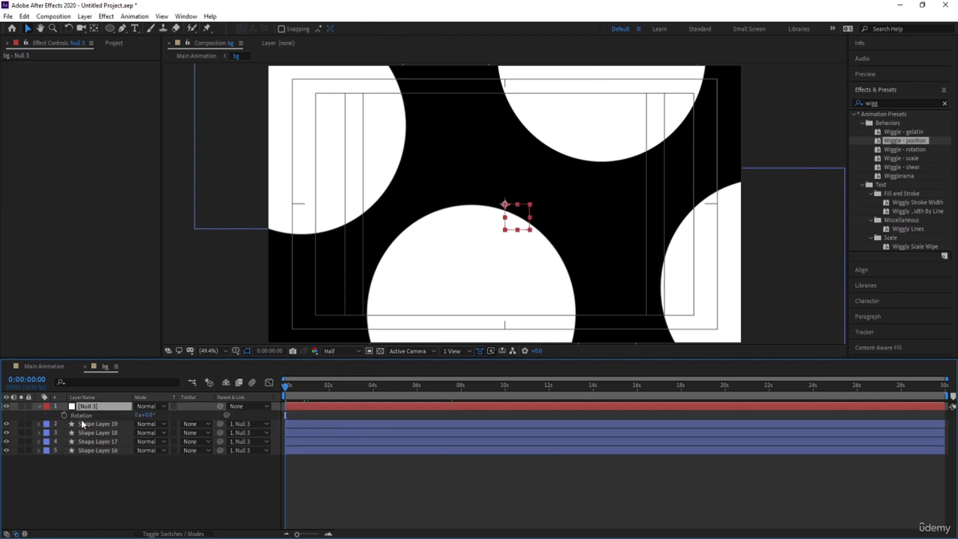
pyautogui.click(417, 385)
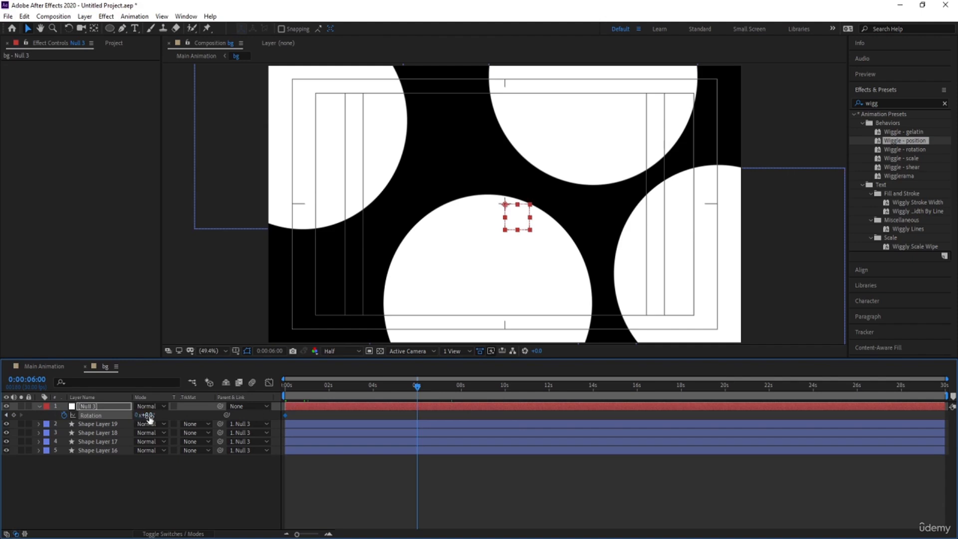
pyautogui.moveTo(138, 418); pyautogui.dragTo(129, 419)
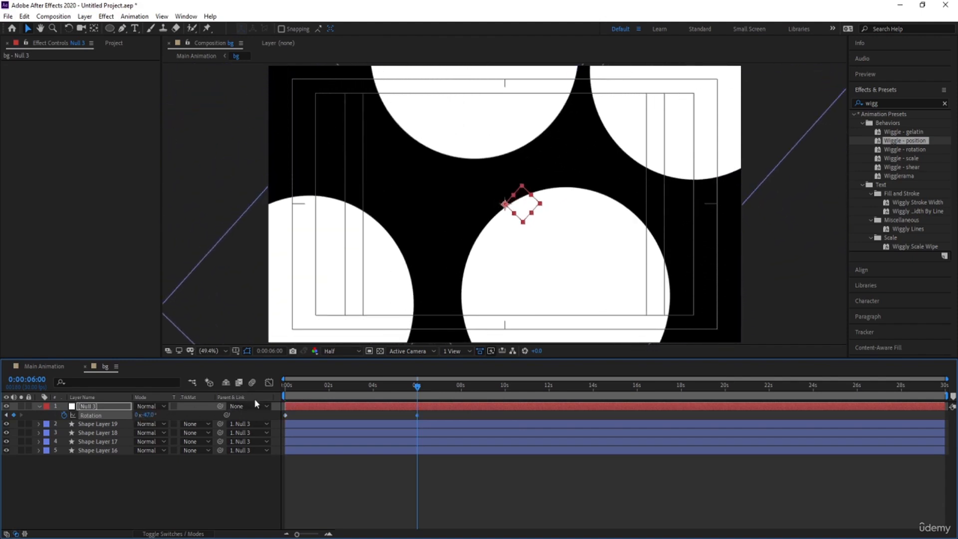
# Step: Return to the Main Animation composition and preview the rotating background circles from the start
pyautogui.moveTo(290, 391); pyautogui.dragTo(124, 389)
pyautogui.click(59, 368)
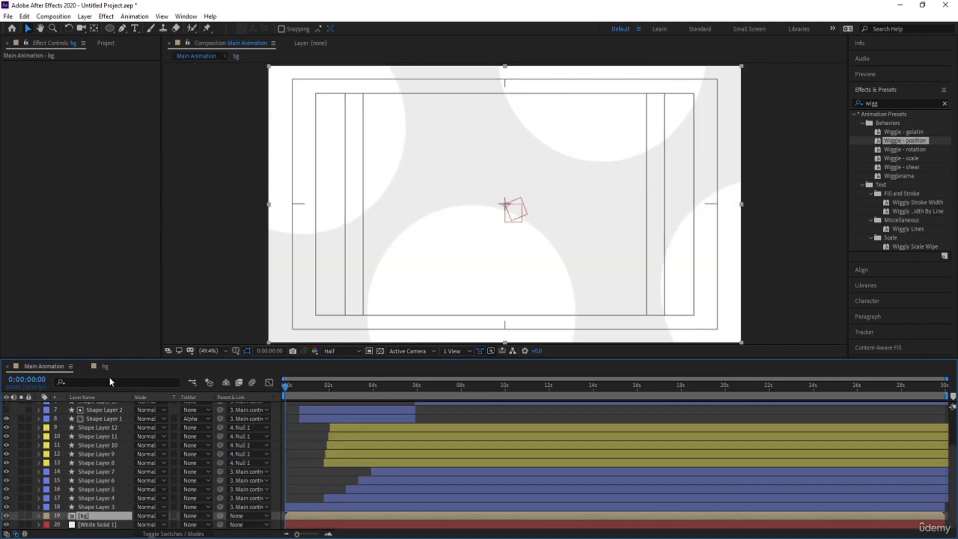
pyautogui.press('space')
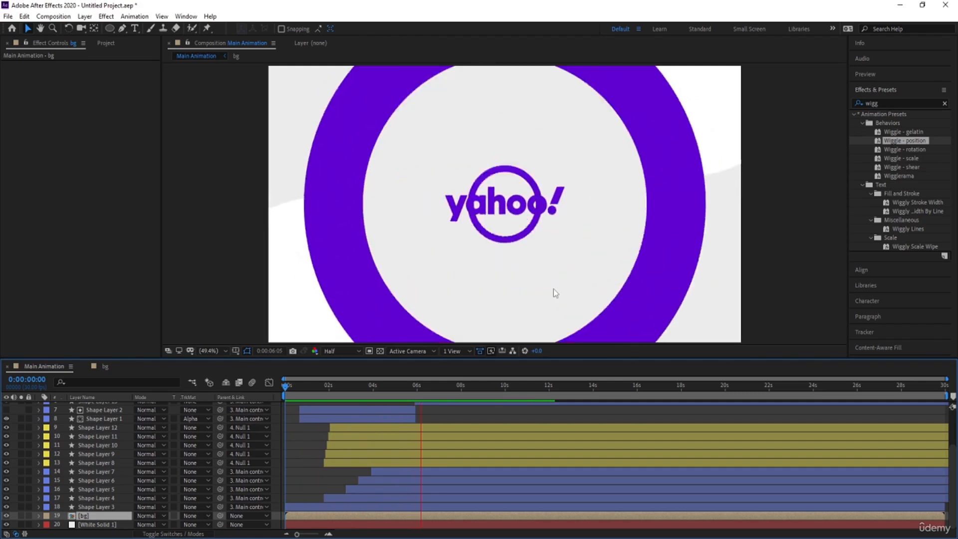
pyautogui.press('space')
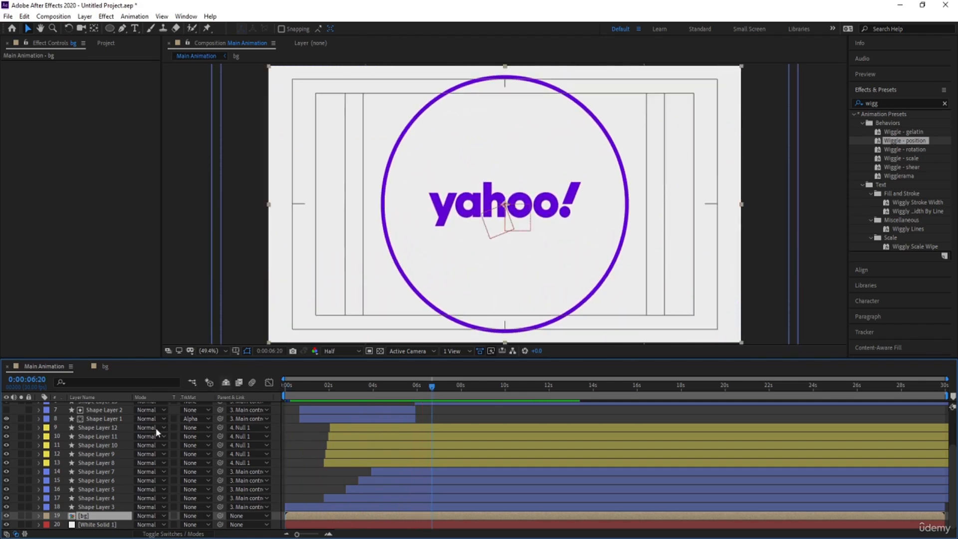
# Step: Pre-compose all layers above bg, from Shape Layer 3 up to Shape Layer 15
pyautogui.click(101, 506)
pyautogui.scroll(3, 956, 468)
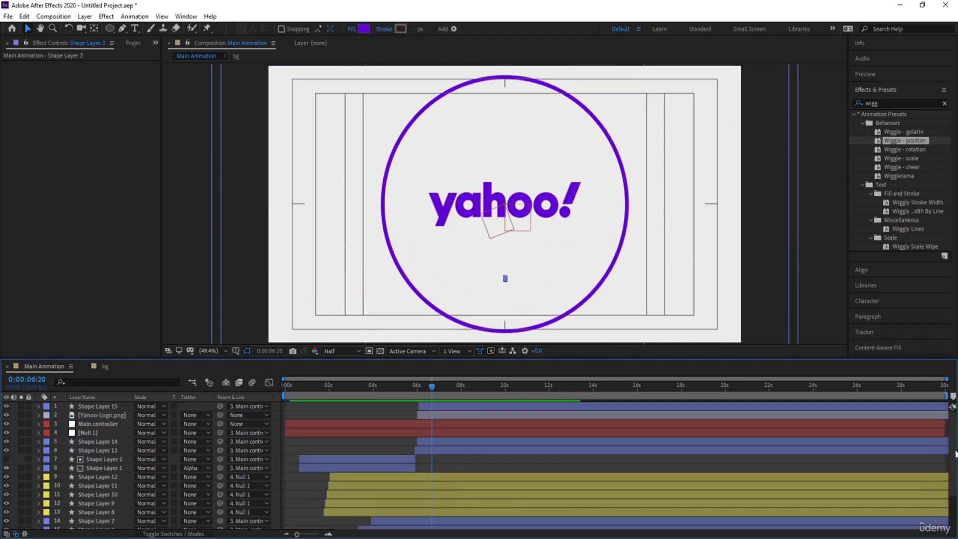
pyautogui.keyDown('shift'); pyautogui.click(109, 403); pyautogui.keyUp('shift')
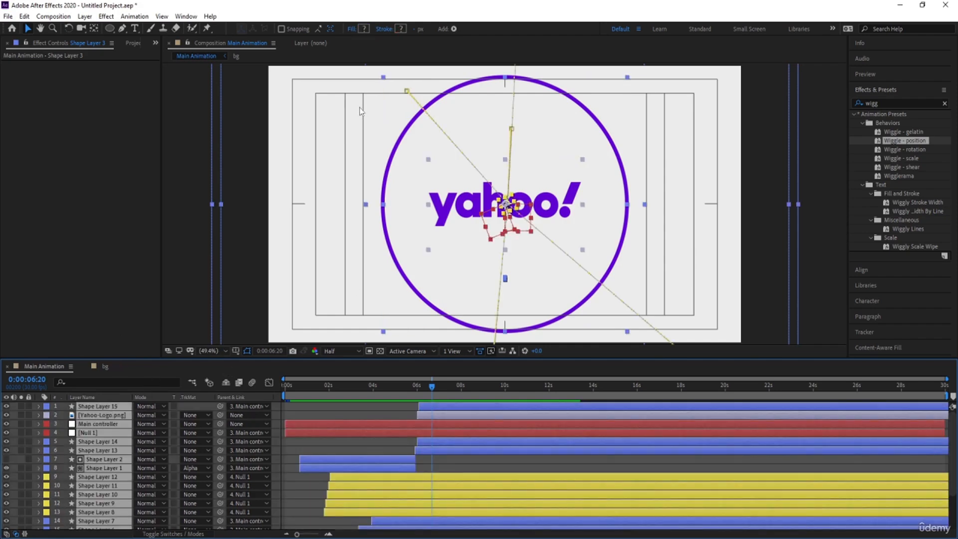
pyautogui.hotkey('ctrl', 'shift', 'c')
pyautogui.press('Return')
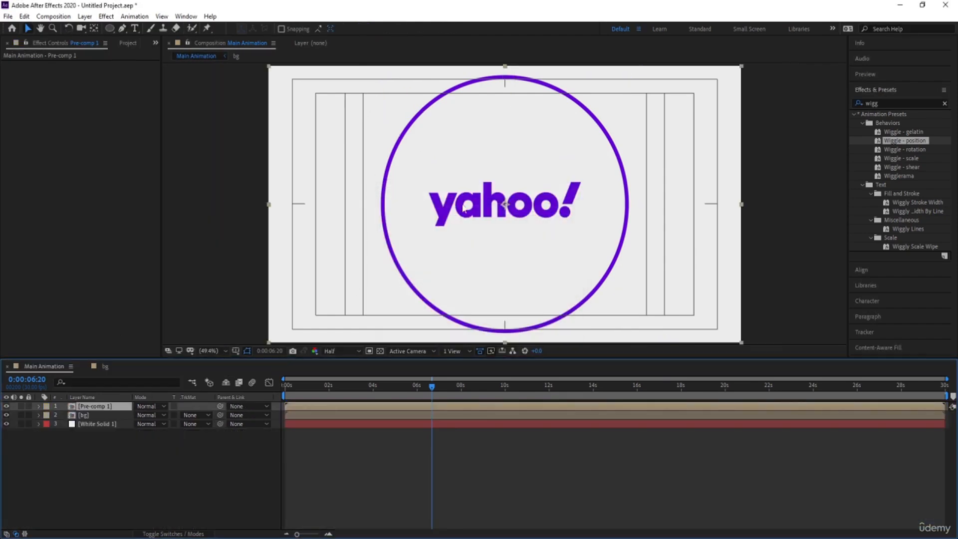
# Step: Apply the Drop Shadow effect to Pre-comp 1 with softness 100 and distance 10
pyautogui.moveTo(373, 384); pyautogui.dragTo(349, 387)
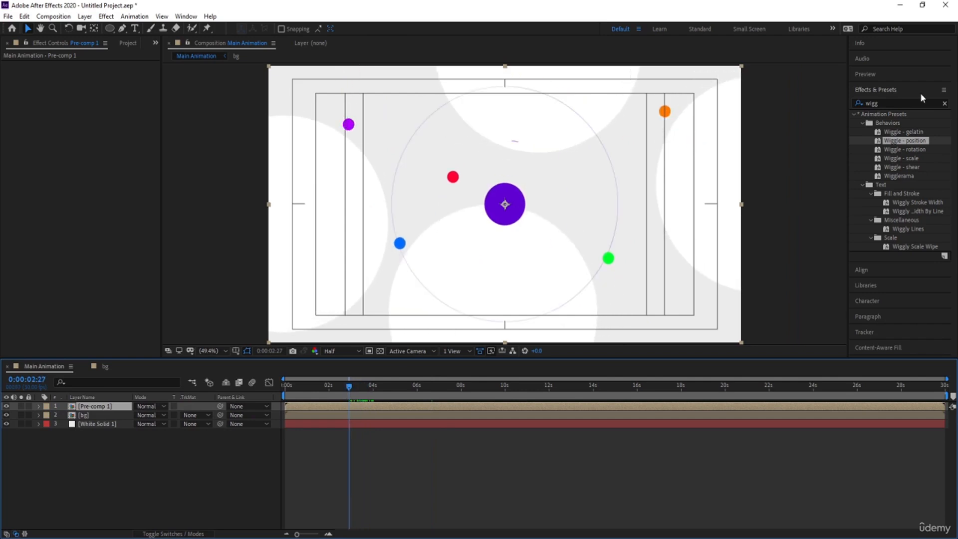
pyautogui.click(887, 104)
pyautogui.write('drop')
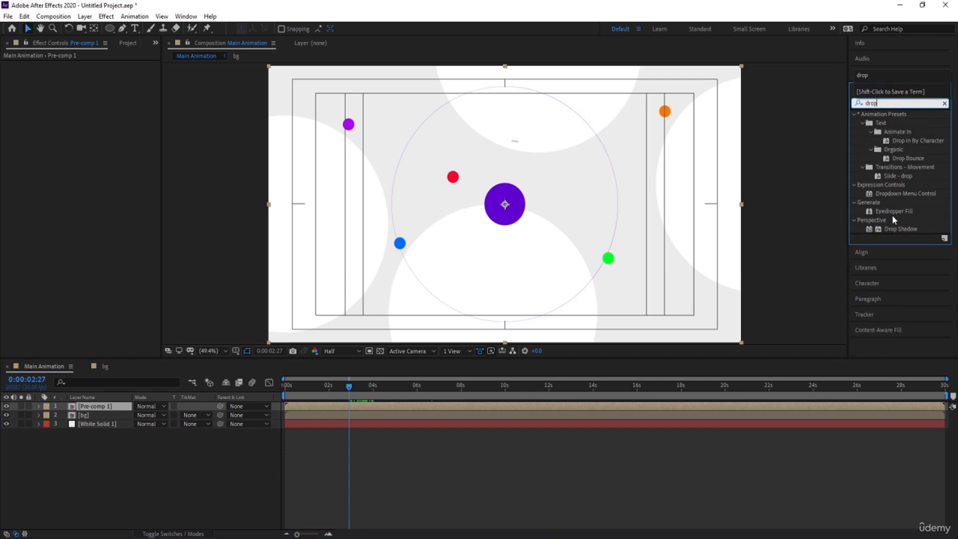
pyautogui.doubleClick(895, 229)
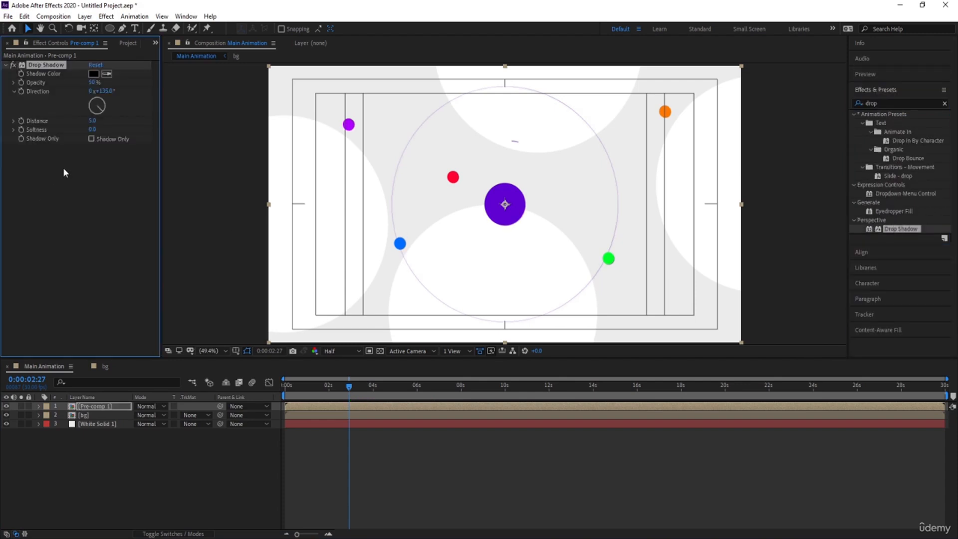
pyautogui.click(93, 129)
pyautogui.write('100')
pyautogui.press('Return')
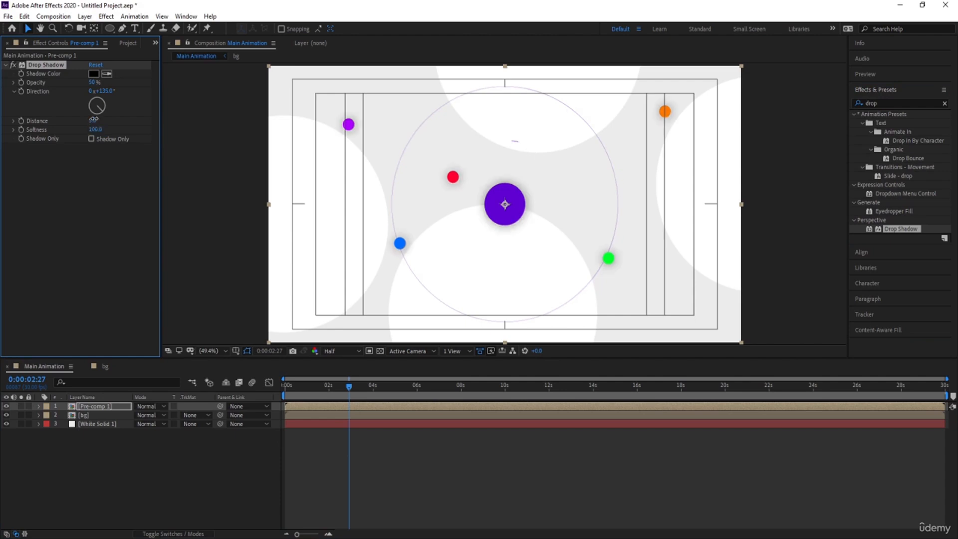
pyautogui.click(92, 120)
pyautogui.write('10')
pyautogui.press('Return')
# Step: Sample the central circle's purple for the drop shadow color and mute it to 583E77
pyautogui.click(98, 73)
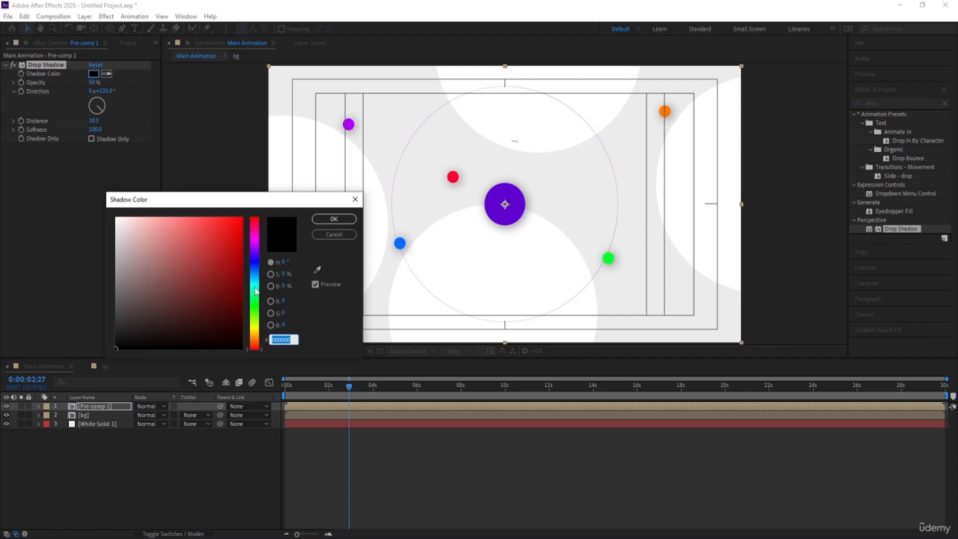
pyautogui.click(317, 270)
pyautogui.click(526, 197)
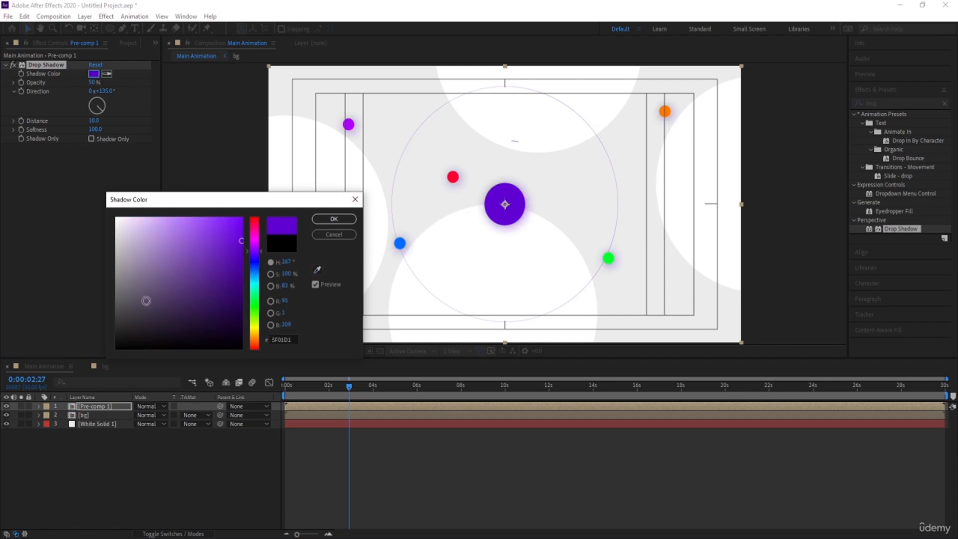
pyautogui.moveTo(158, 305); pyautogui.dragTo(175, 287)
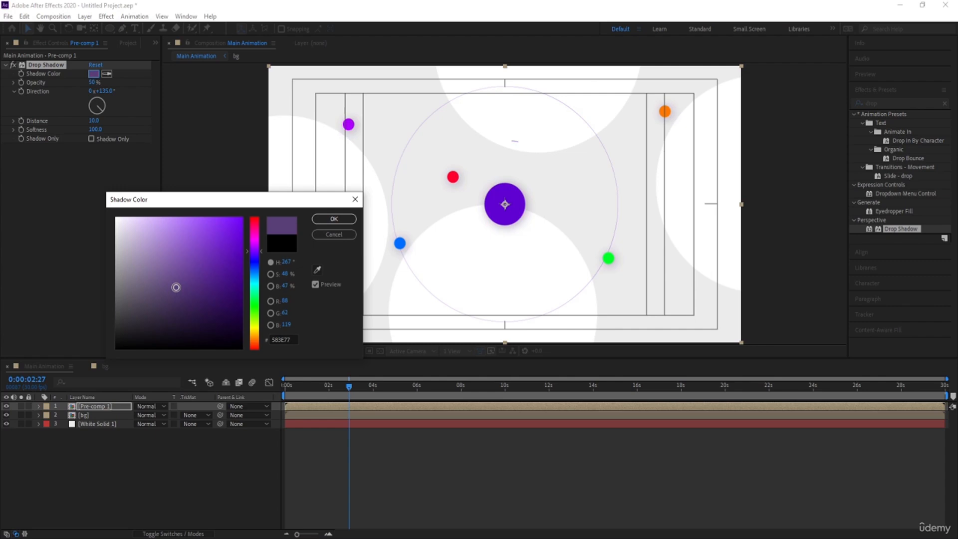
pyautogui.press('Return')
# Step: Set the drop shadow's distance to 38 and opacity to 25%, and preview the animation
pyautogui.click(96, 121)
pyautogui.write('38')
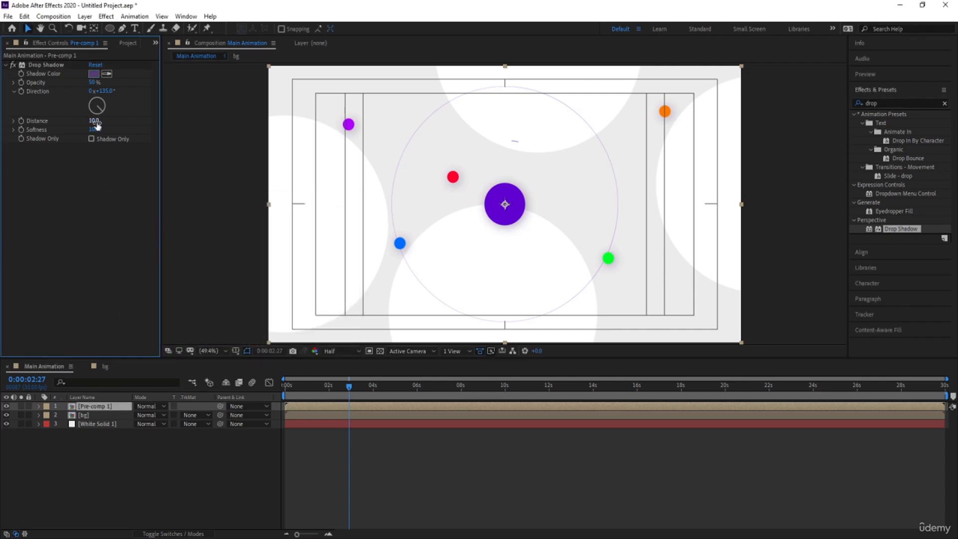
pyautogui.press('Return')
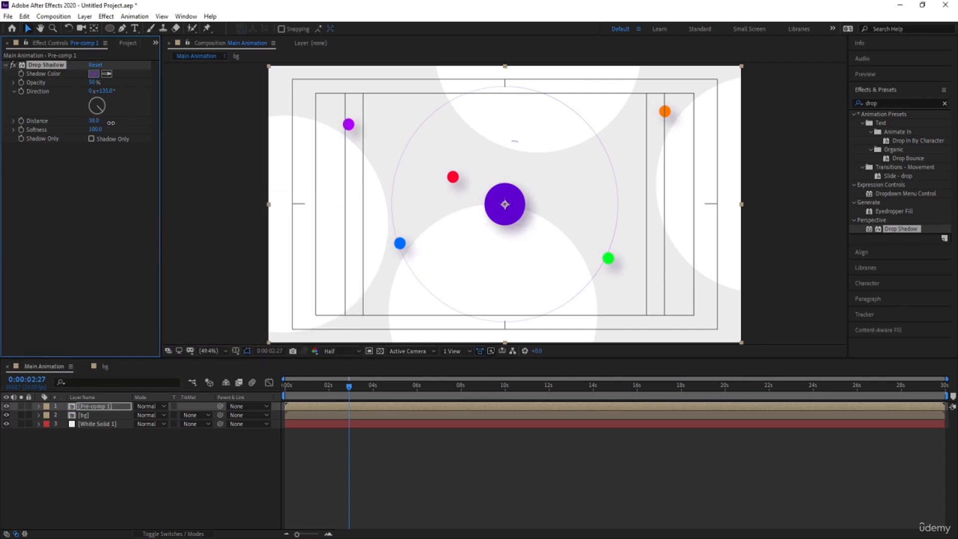
pyautogui.click(94, 83)
pyautogui.write('25')
pyautogui.press('Return')
pyautogui.press('space')
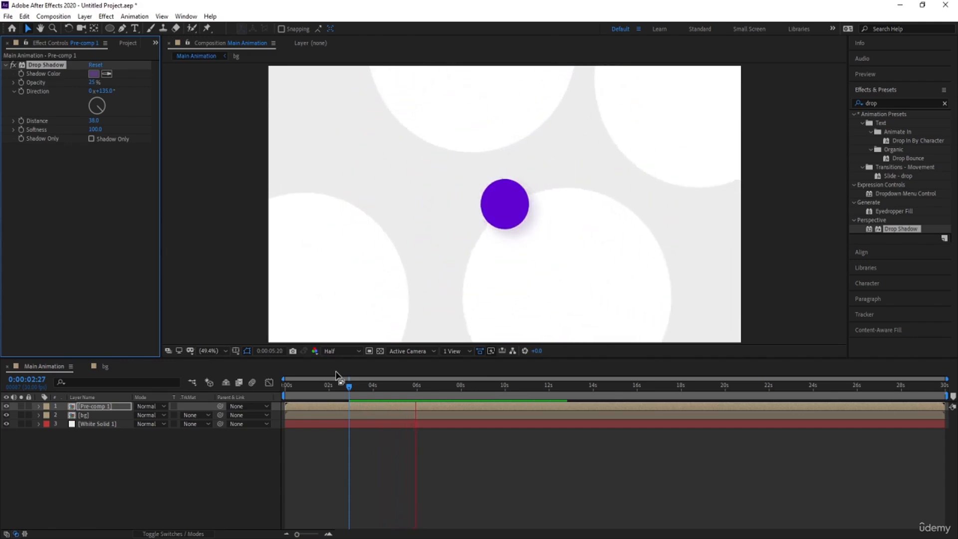
pyautogui.press('space')
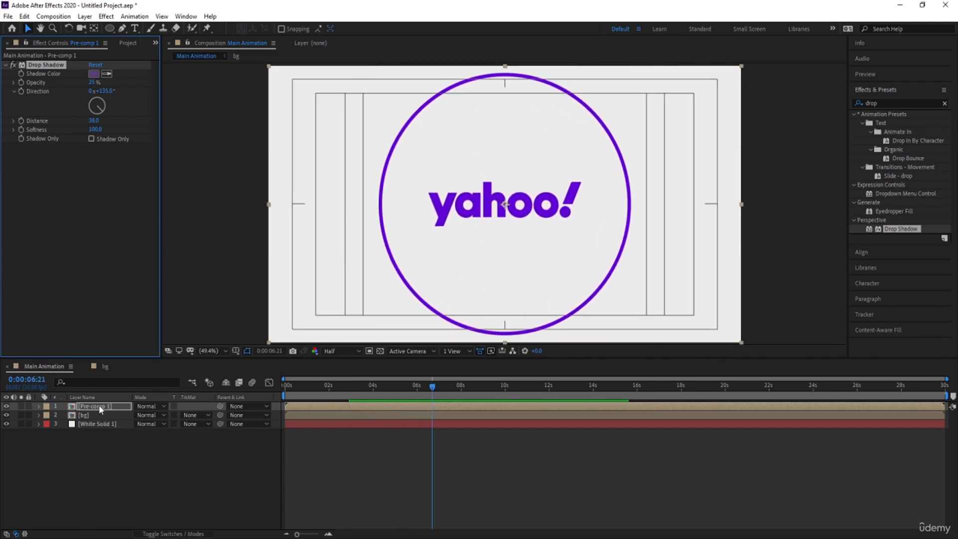
# Step: Add a Bevel and Emboss layer style to Pre-comp 1 with size 82 and soften 16
pyautogui.rightClick(100, 405)
pyautogui.moveTo(133, 264)
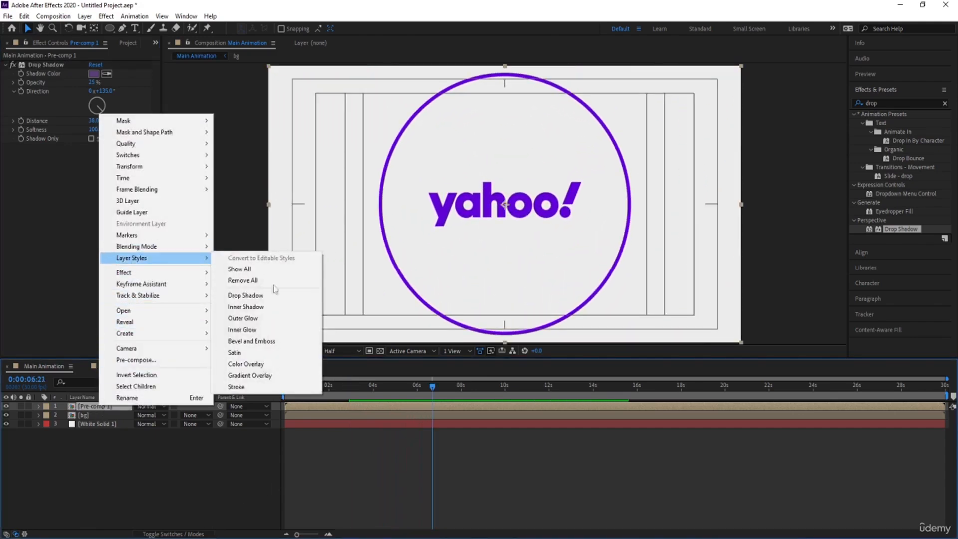
pyautogui.click(264, 340)
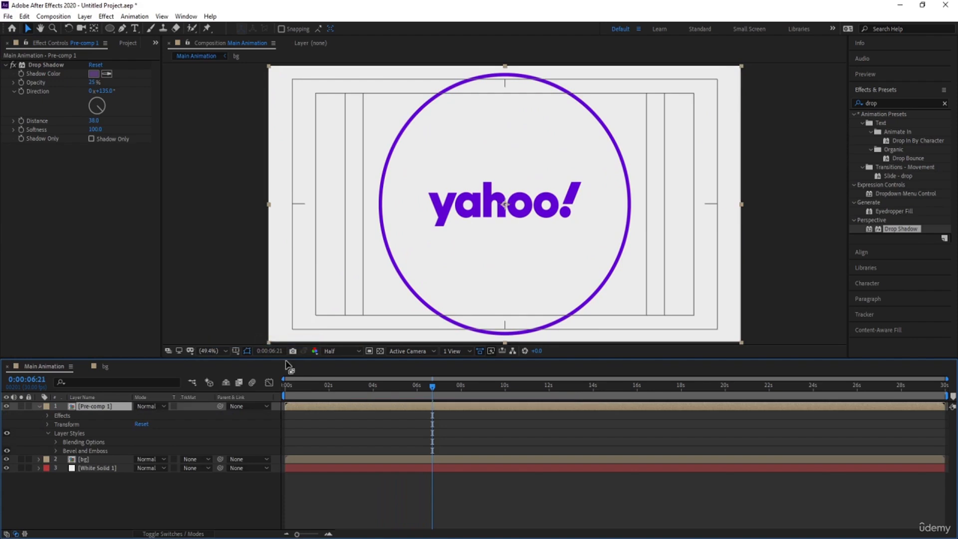
pyautogui.moveTo(432, 395); pyautogui.dragTo(382, 392)
pyautogui.click(55, 451)
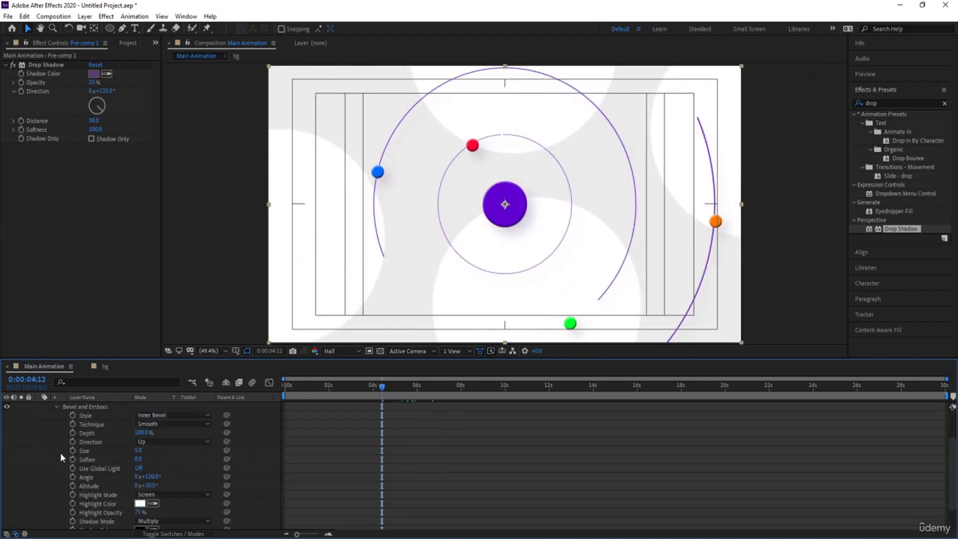
pyautogui.moveTo(139, 453)
pyautogui.mouseDown()
pyautogui.moveTo(173, 449)
pyautogui.moveTo(169, 458)
pyautogui.moveTo(208, 474)
pyautogui.mouseUp()
pyautogui.scroll(2, 84, 491)
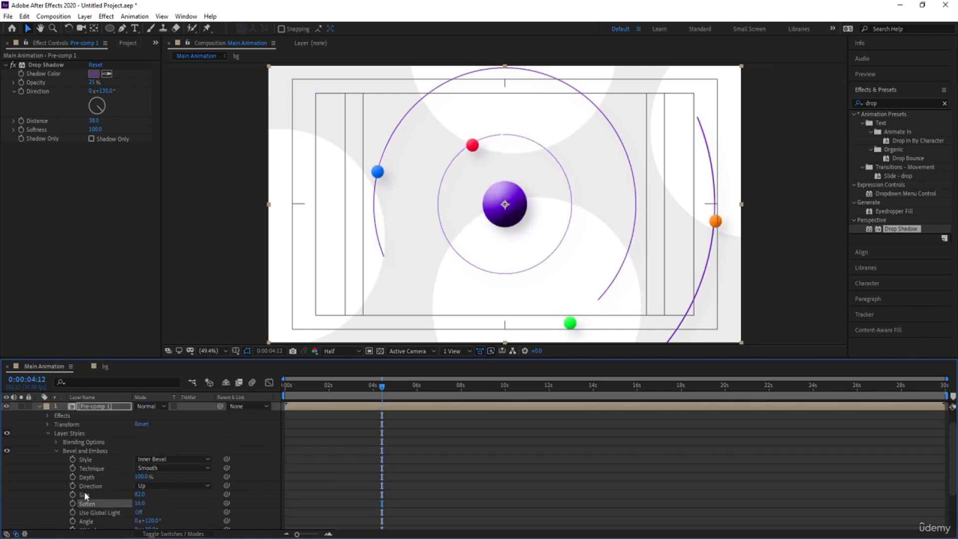
# Step: Set the bevel's shadow color to purple 6C00FF and lower its highlight opacity to about 50%
pyautogui.scroll(-3, 739, 469)
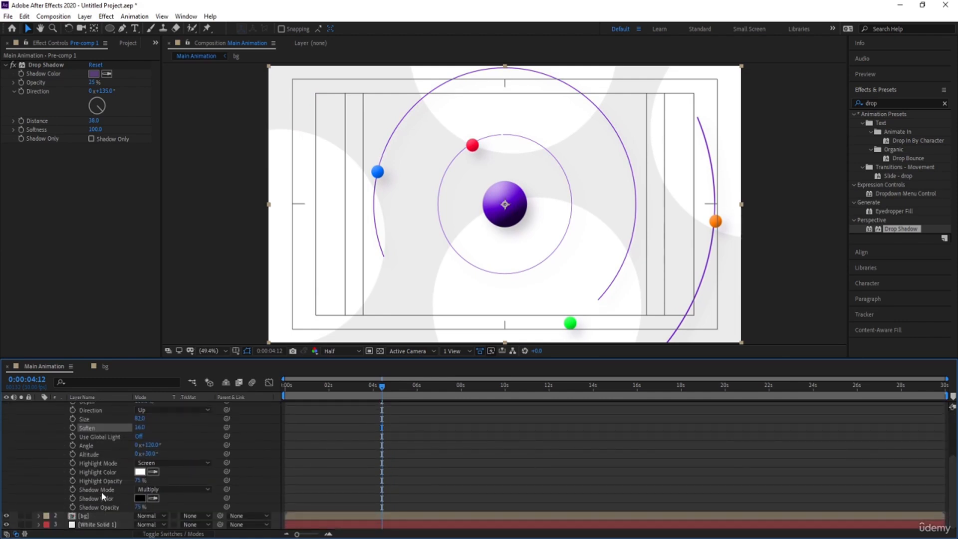
pyautogui.click(109, 491)
pyautogui.click(110, 498)
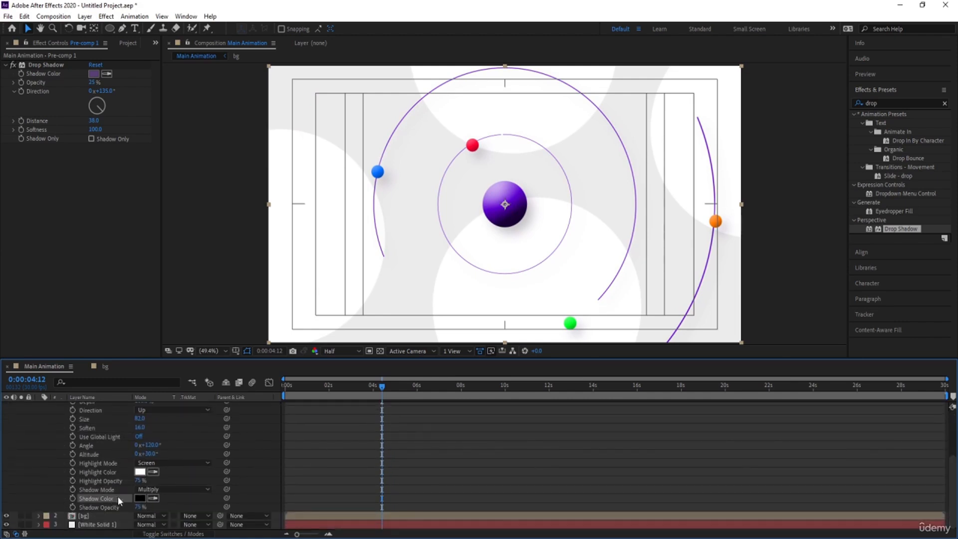
pyautogui.click(140, 498)
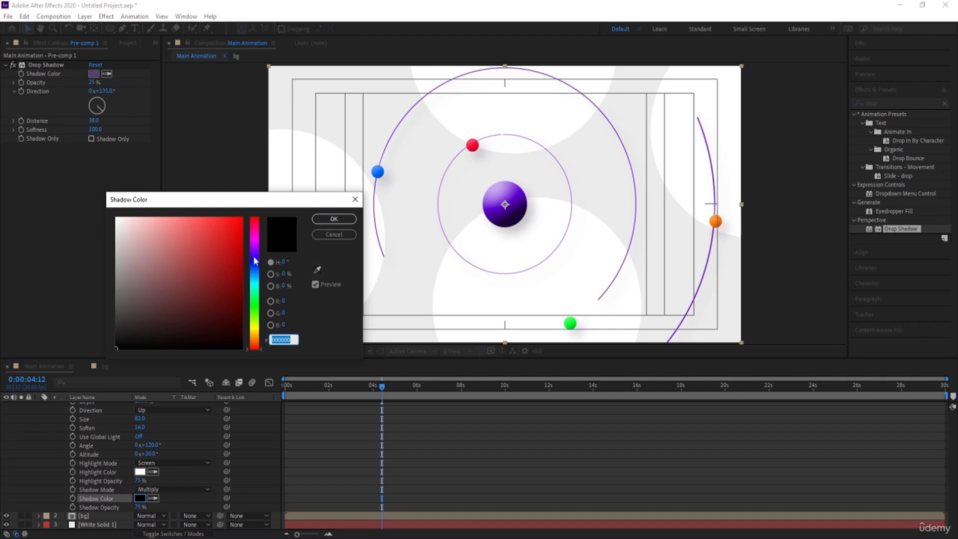
pyautogui.moveTo(254, 260); pyautogui.dragTo(241, 208)
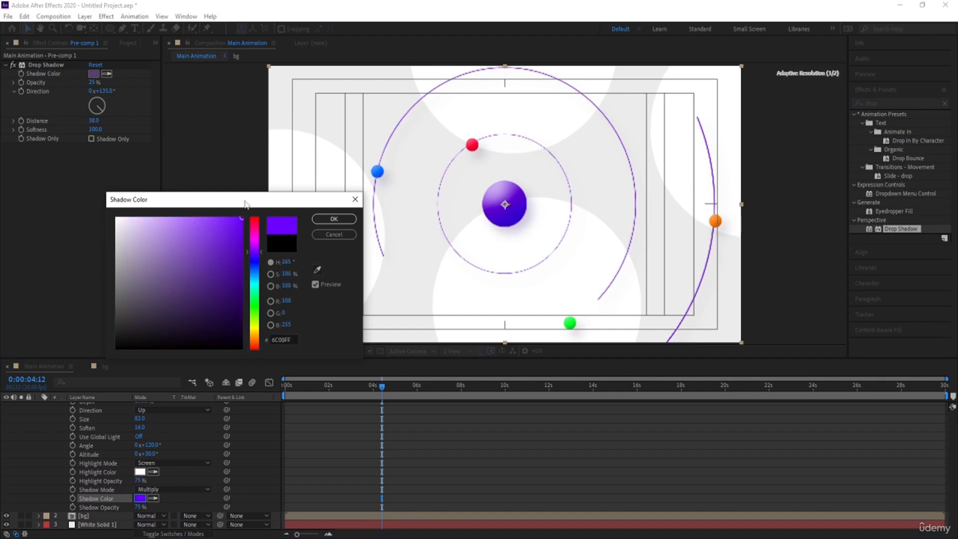
pyautogui.click(322, 220)
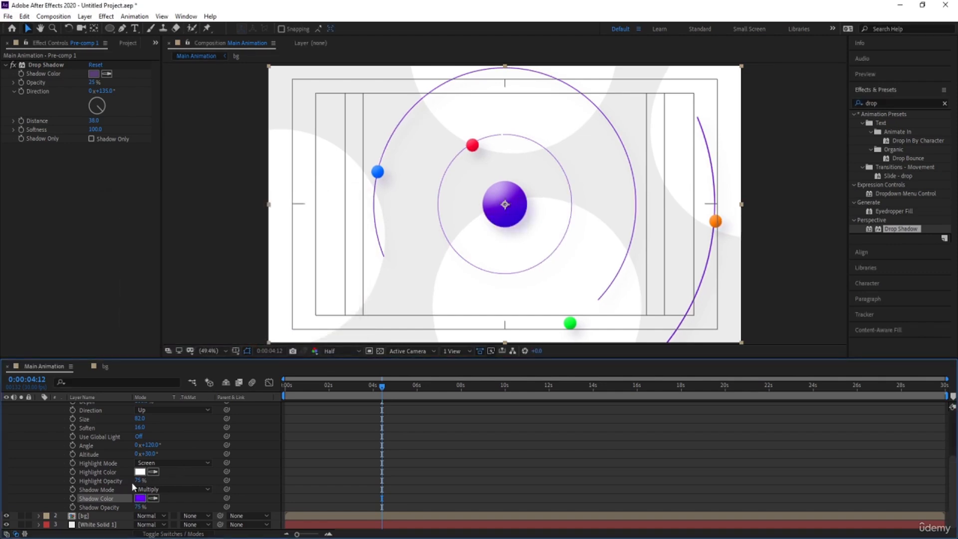
pyautogui.moveTo(137, 481); pyautogui.dragTo(131, 484)
pyautogui.click(365, 435)
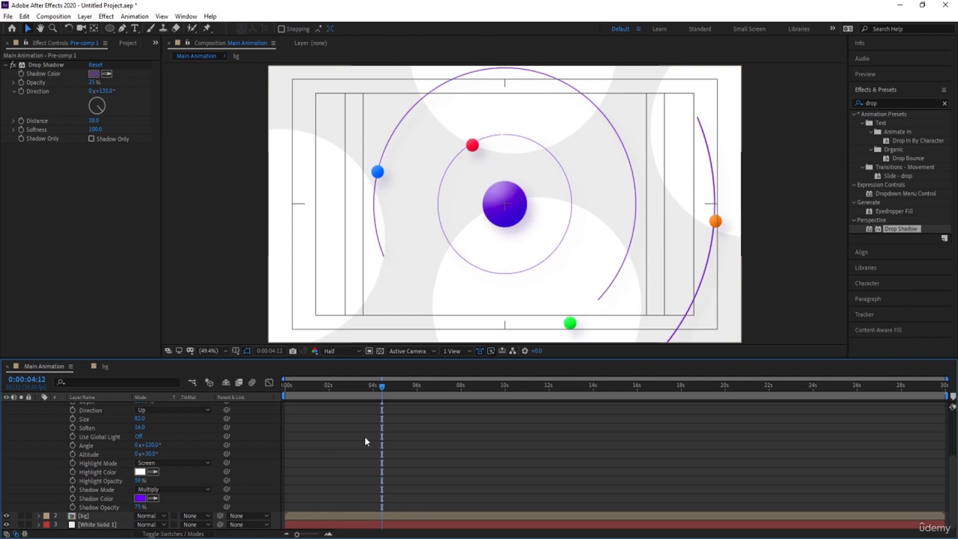
# Step: Preview the logo reveal with the bevel applied and move the current time to 0:00:06:21
pyautogui.press('space')
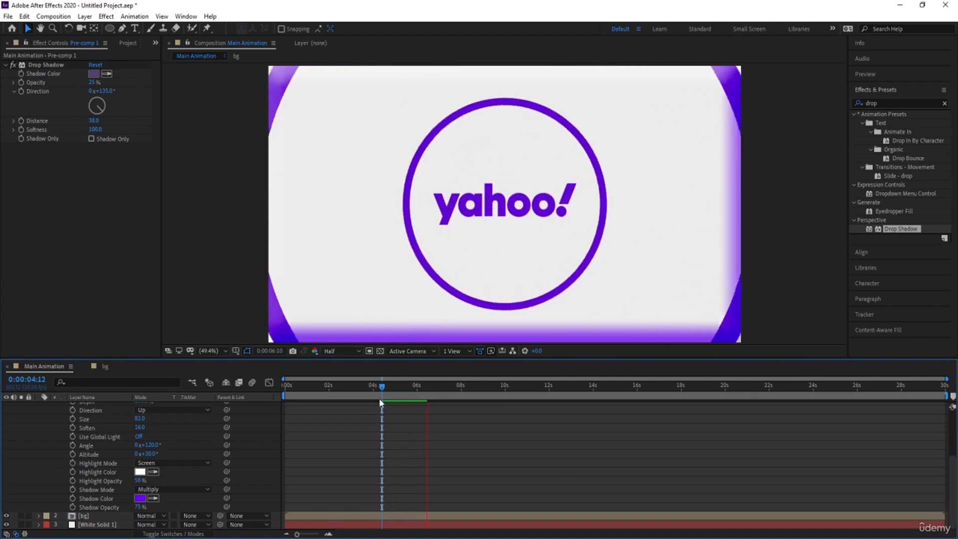
pyautogui.press('space')
pyautogui.moveTo(421, 385); pyautogui.dragTo(432, 385)
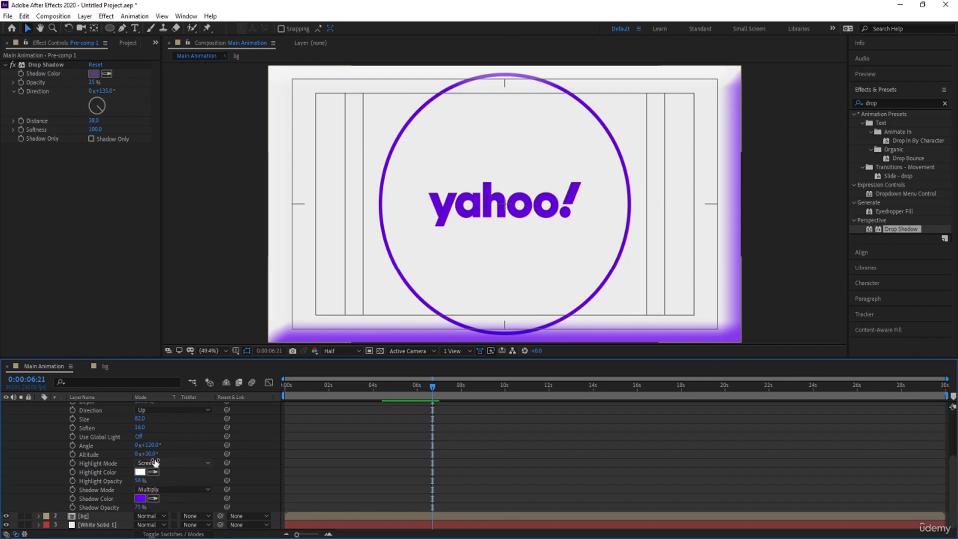
# Step: Try a bevel altitude of 91°, undo it, and set the bevel's shadow opacity to 0%
pyautogui.moveTo(153, 453); pyautogui.dragTo(175, 450)
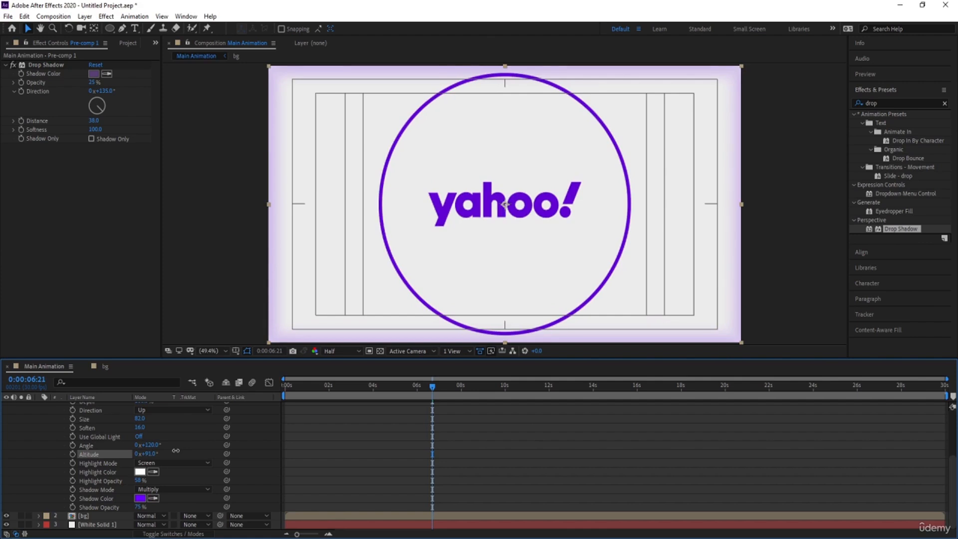
pyautogui.hotkey('ctrl', 'z')
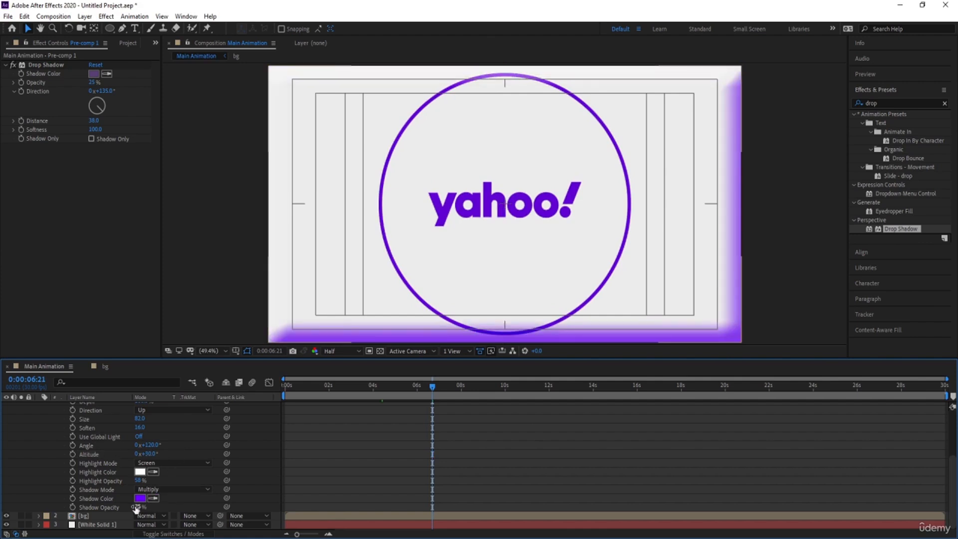
pyautogui.moveTo(137, 507); pyautogui.dragTo(32, 507)
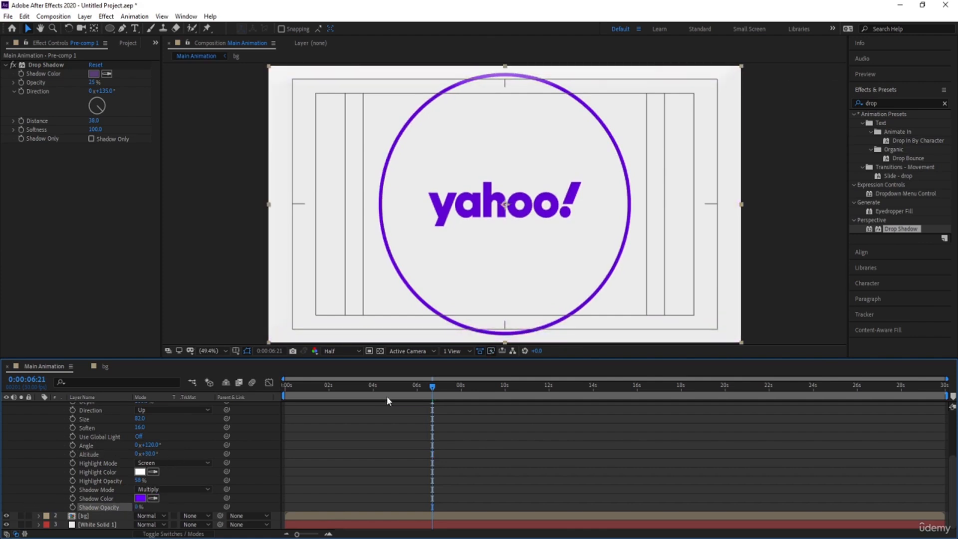
# Step: Preview the animation from the first frame through the logo reveal, and collapse the expanded Pre-comp 1 layer properties
pyautogui.moveTo(402, 396); pyautogui.dragTo(270, 406)
pyautogui.press('space')
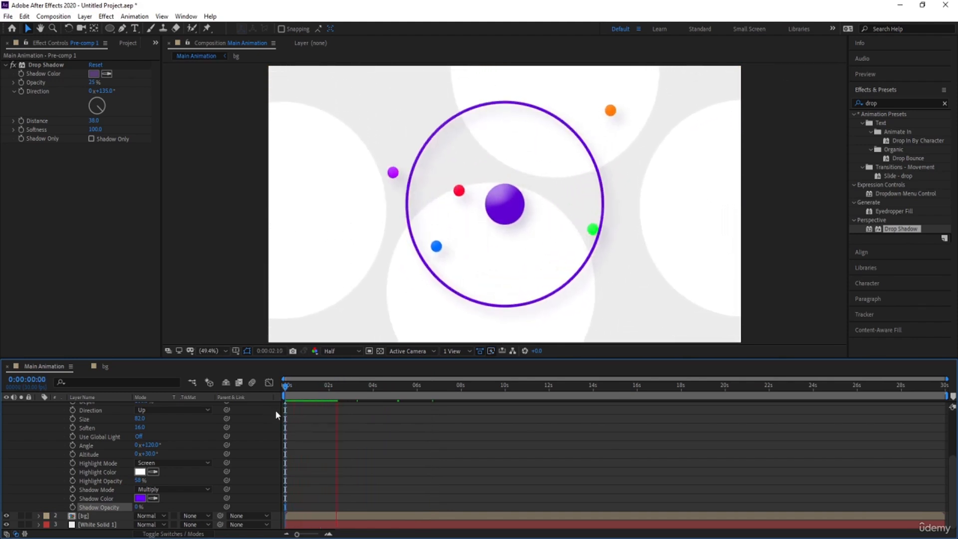
pyautogui.click(487, 71)
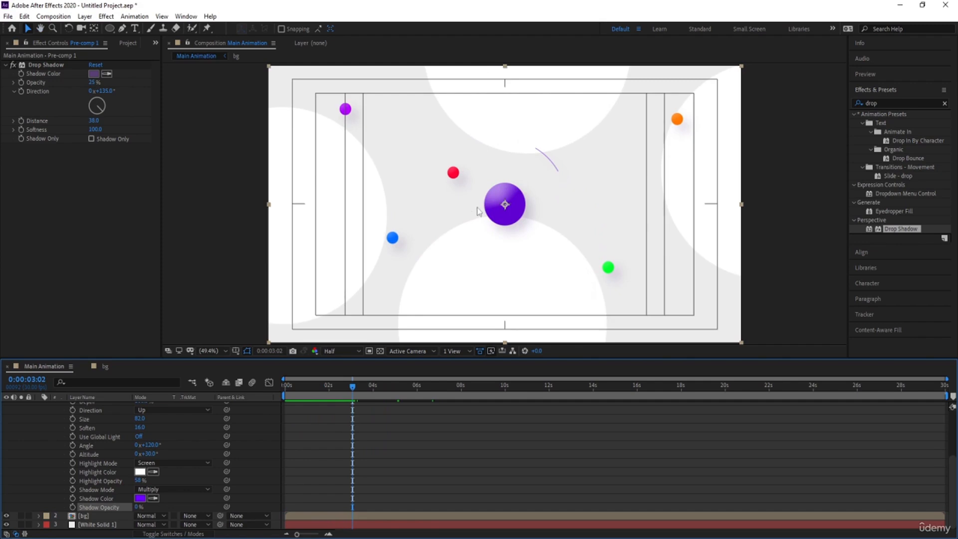
pyautogui.press('space')
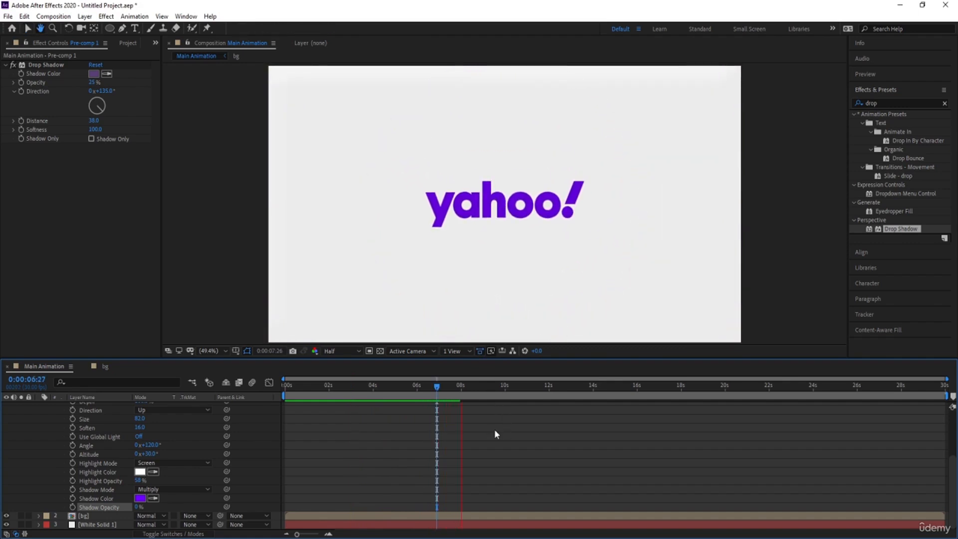
pyautogui.press('space')
pyautogui.press('space')
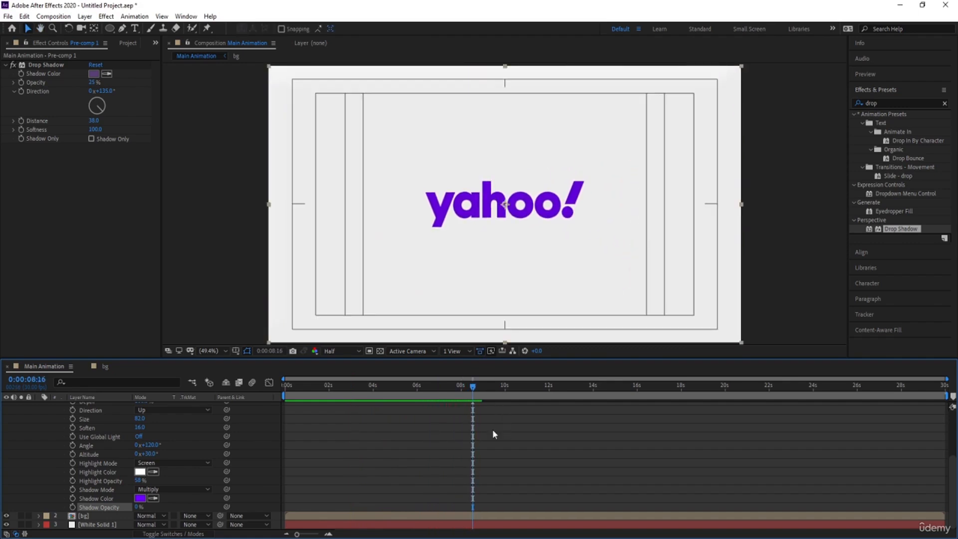
pyautogui.click(493, 430)
pyautogui.press('u')
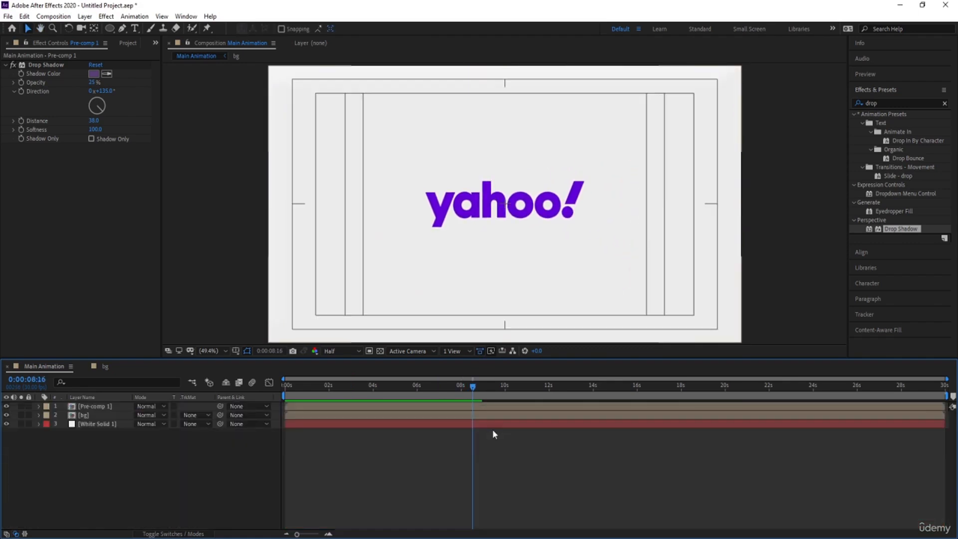